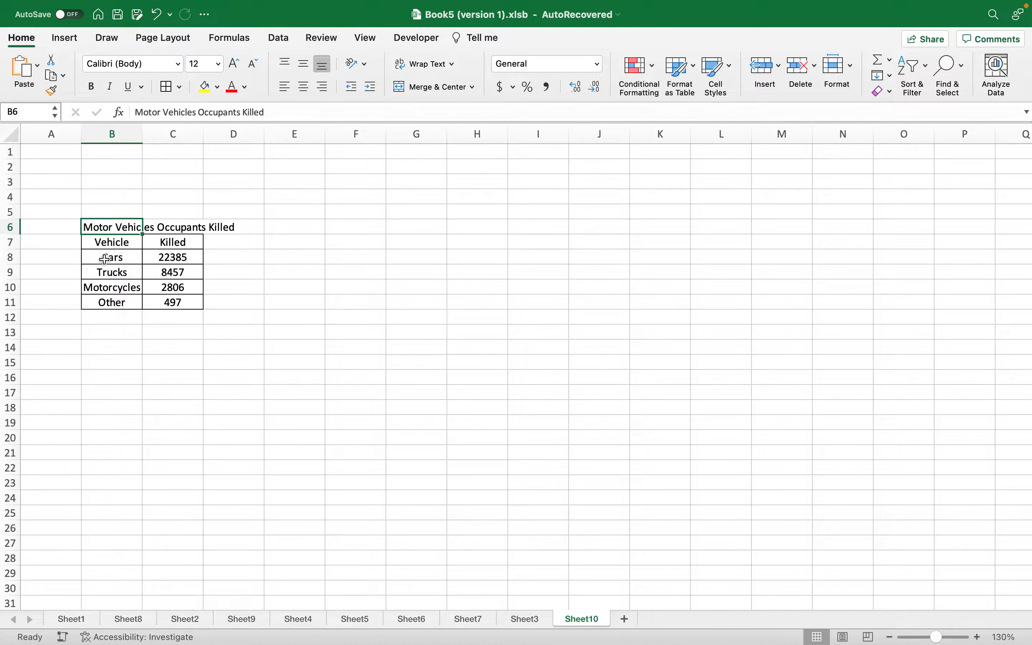
pyautogui.moveTo(122, 255); pyautogui.dragTo(115, 302)
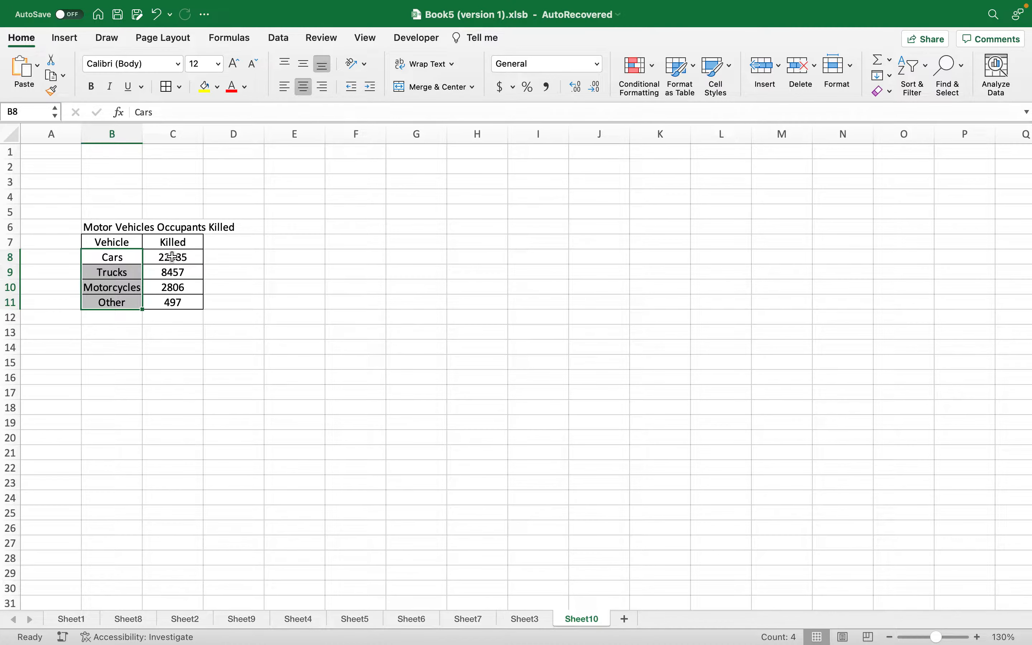
pyautogui.click(159, 256)
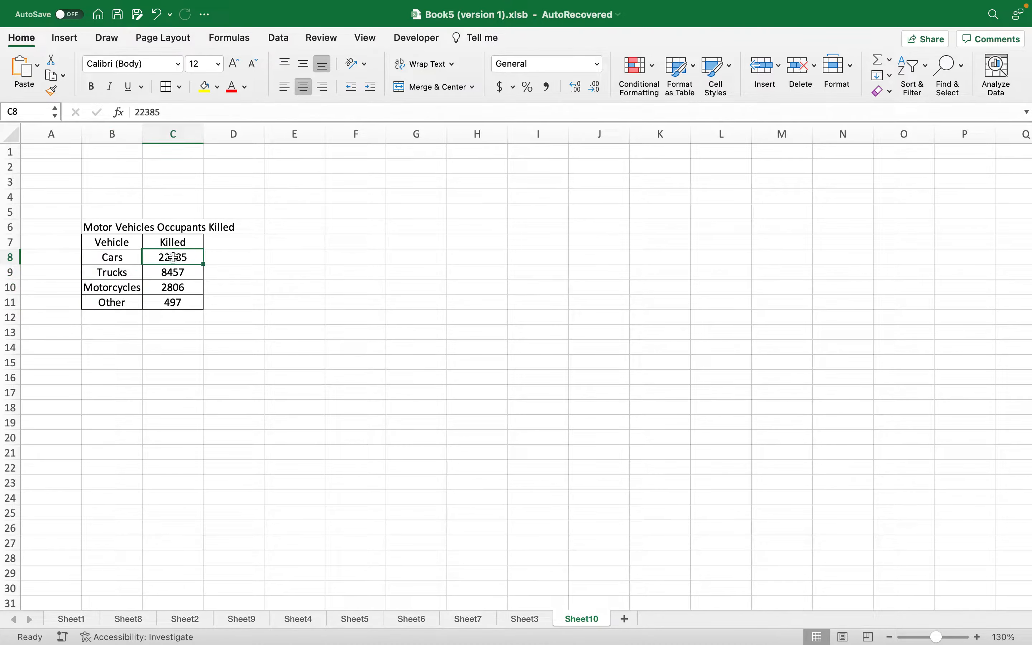
pyautogui.moveTo(187, 258); pyautogui.dragTo(182, 299)
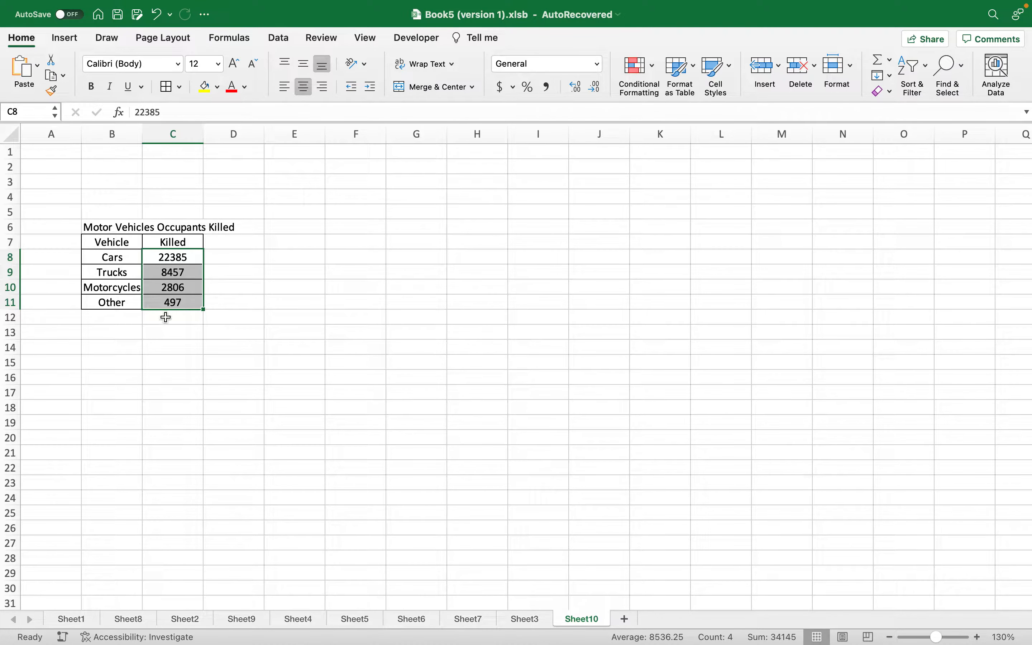
pyautogui.click(228, 272)
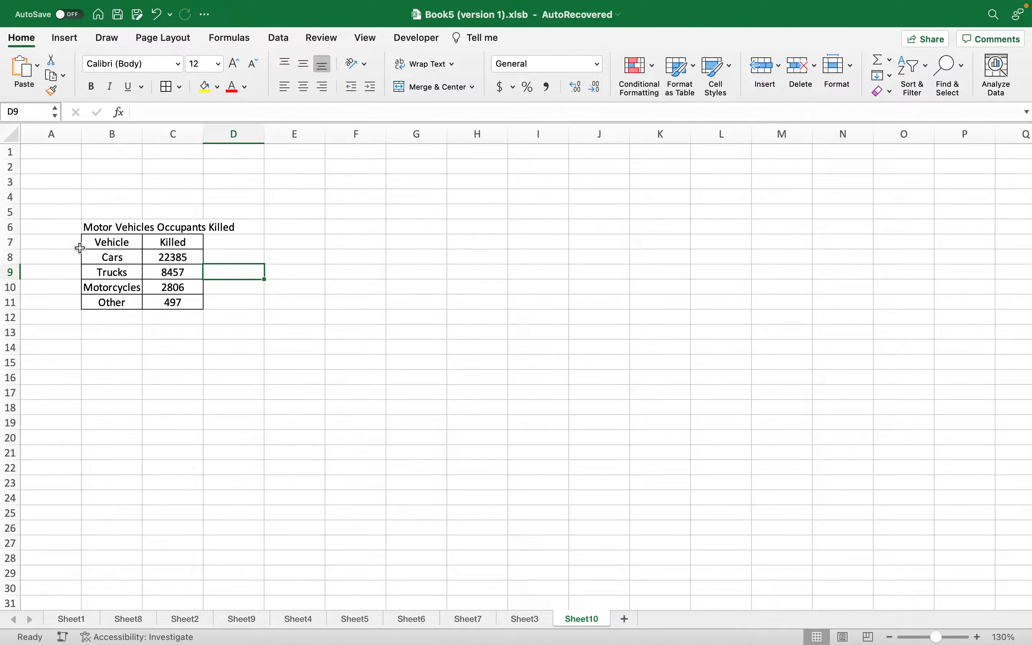
# Step: Insert a doughnut chart from the vehicle table in B7:C11, including its headers
pyautogui.click(103, 242)
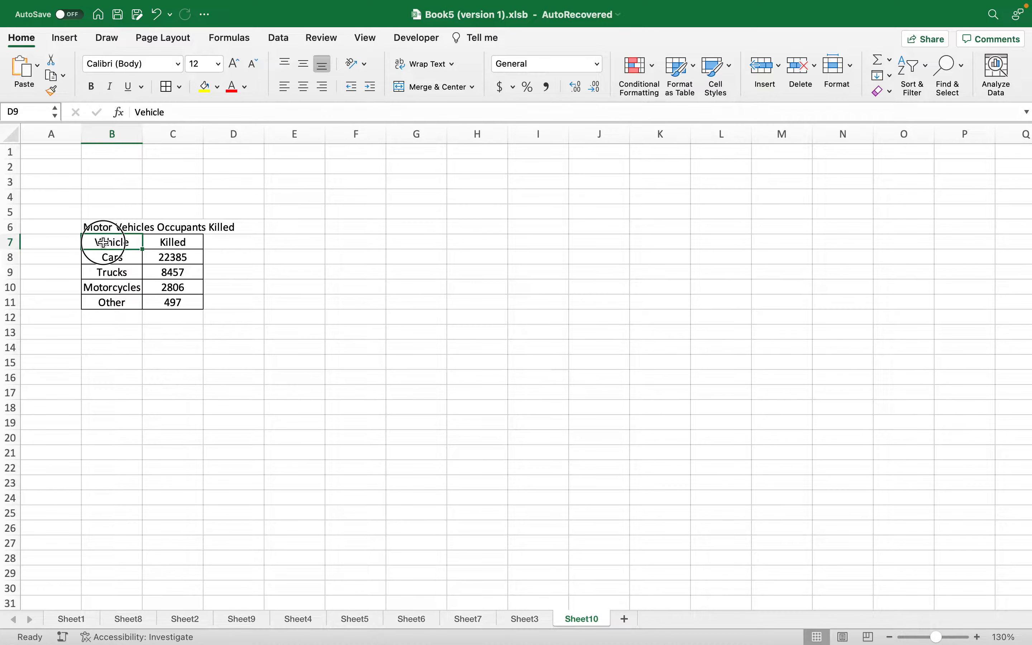
pyautogui.moveTo(104, 242); pyautogui.dragTo(174, 299)
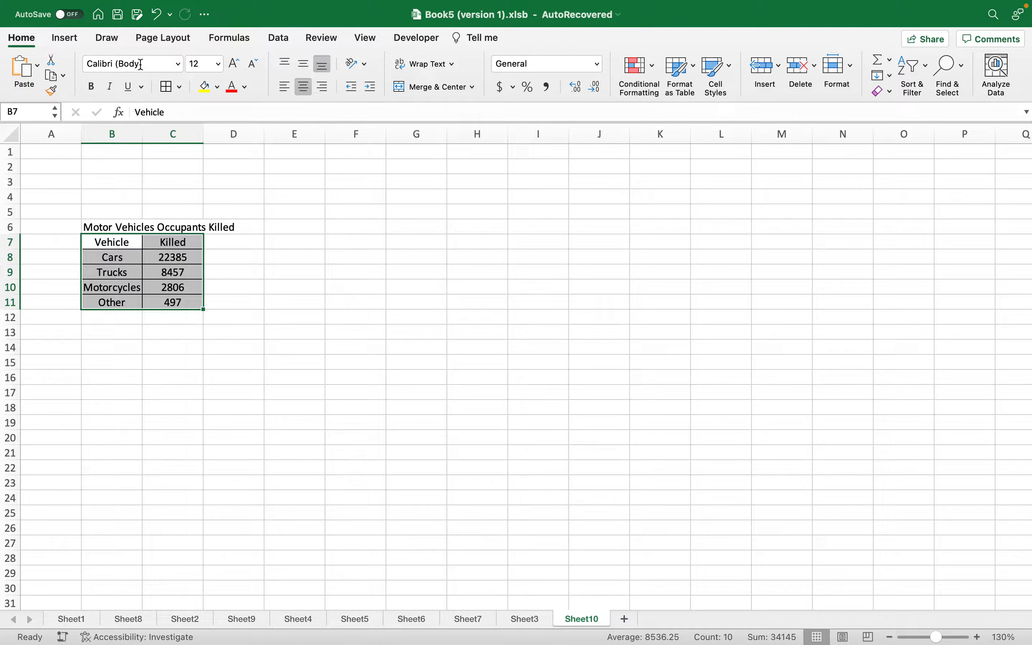
pyautogui.click(66, 38)
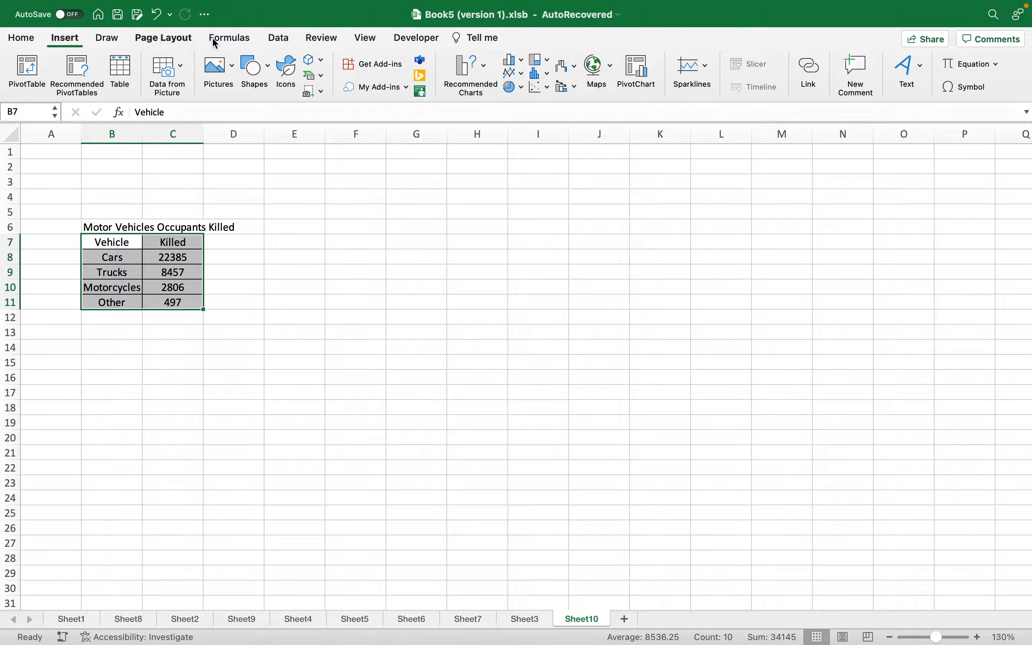
pyautogui.click(522, 89)
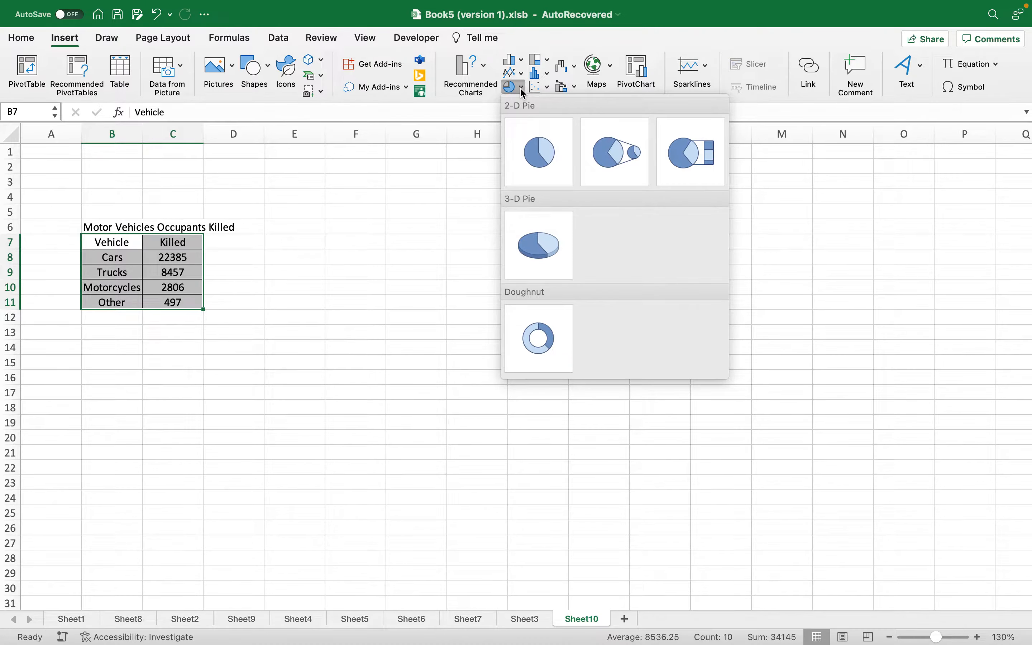
pyautogui.click(532, 338)
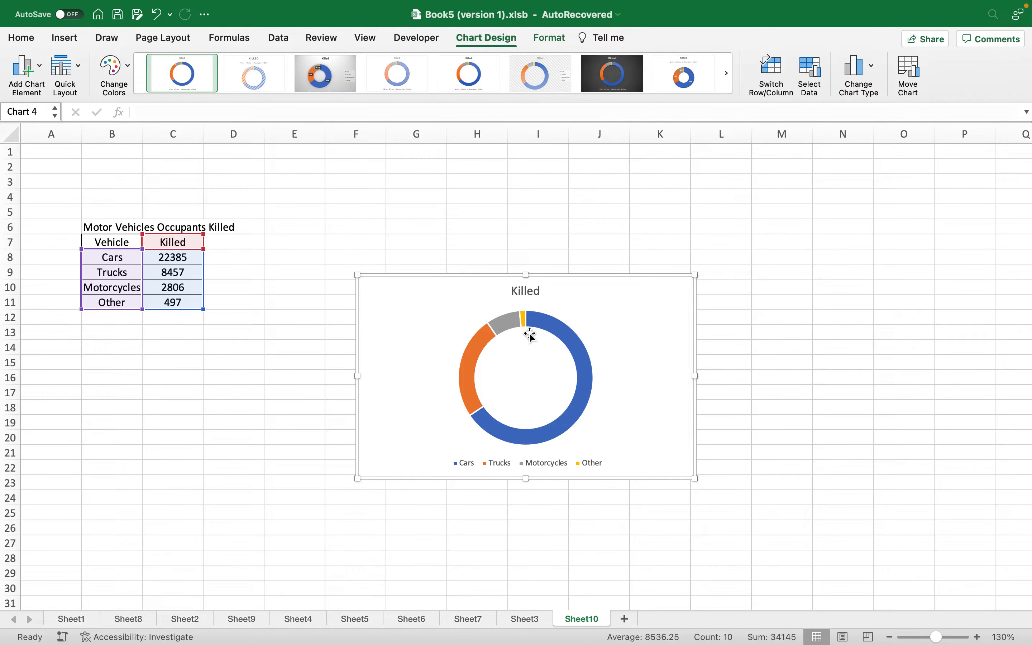
# Step: Move the chart beside the data table, starting at about cell E3, and apply the grey gradient style with dark percentage labels
pyautogui.moveTo(456, 276); pyautogui.dragTo(442, 195)
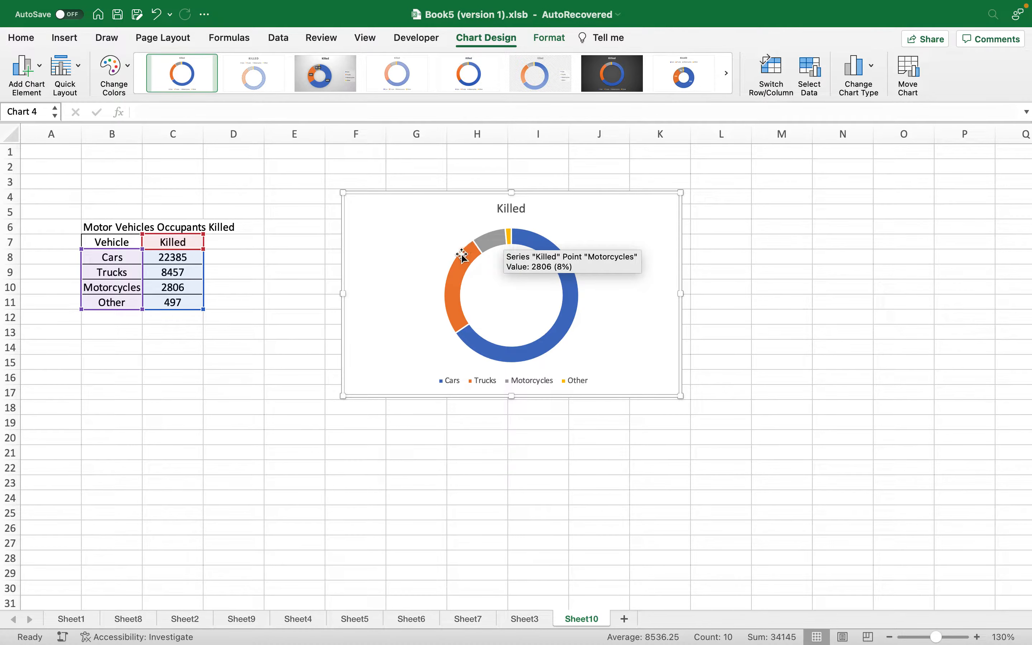
pyautogui.click(325, 73)
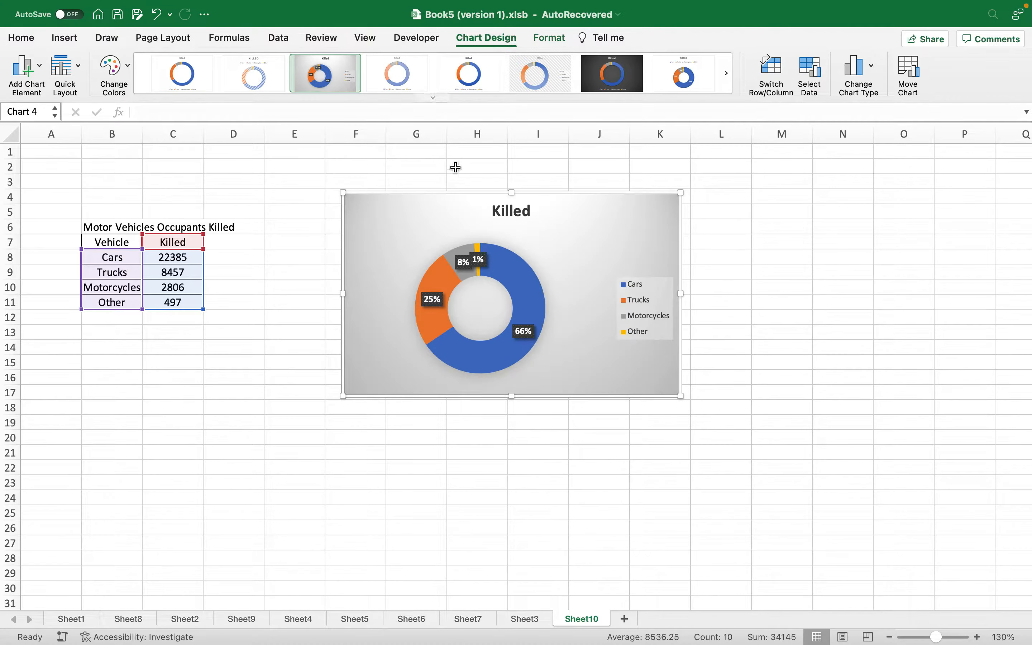
pyautogui.moveTo(563, 189); pyautogui.dragTo(499, 173)
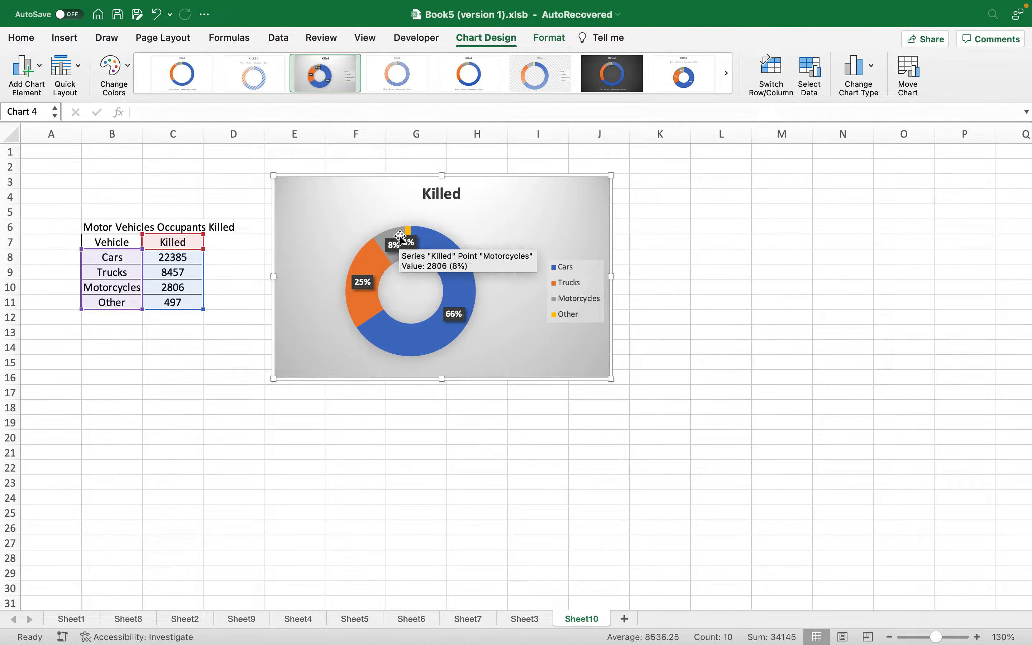
# Step: Change the doughnut chart's data labels to data callouts
pyautogui.click(39, 70)
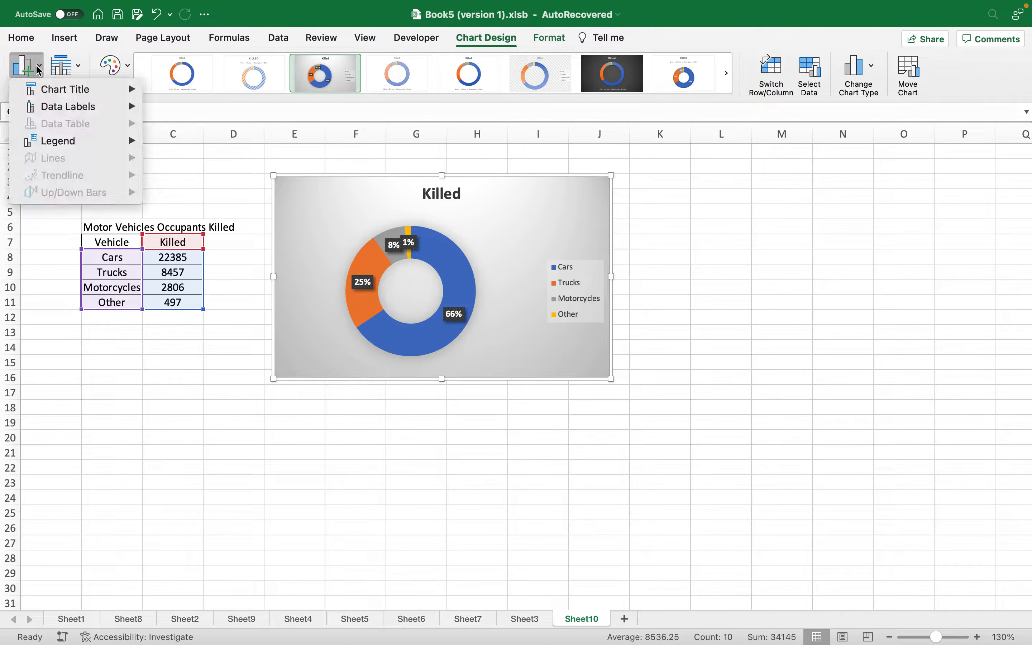
pyautogui.moveTo(62, 145)
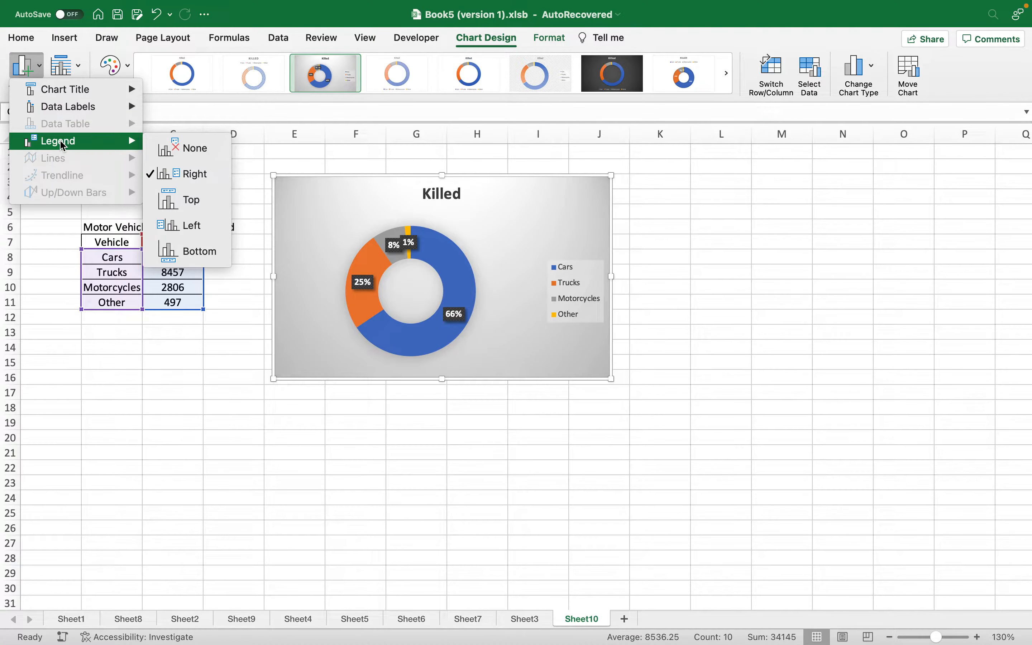
pyautogui.moveTo(71, 113)
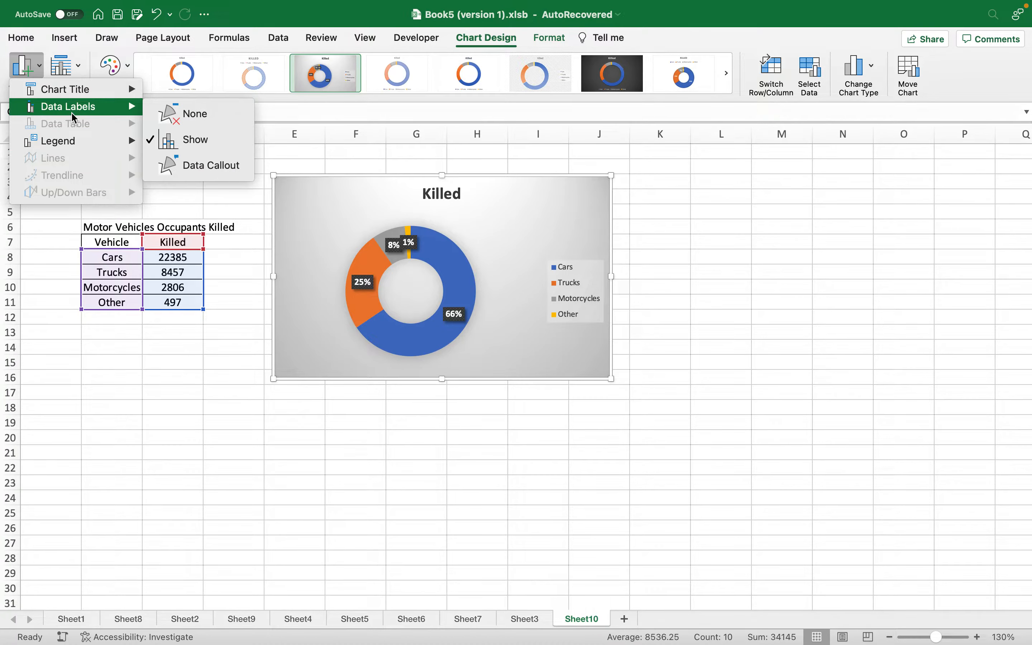
pyautogui.click(204, 167)
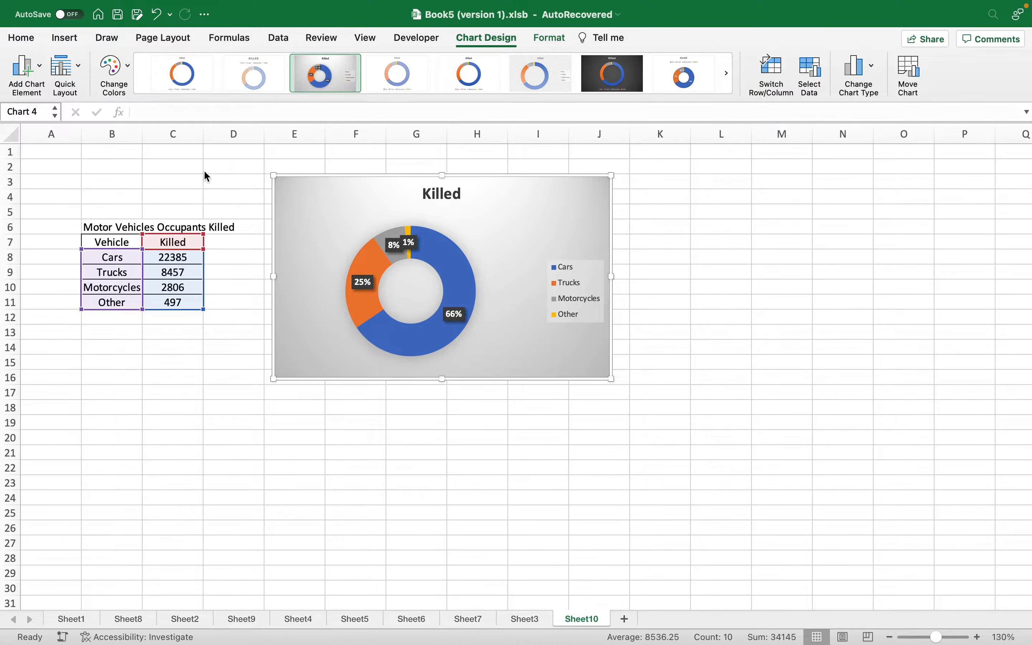
# Step: Pull the Motorcycles, Cars, Trucks and Other callouts away from the ring into the empty space around it
pyautogui.moveTo(380, 245); pyautogui.dragTo(319, 204)
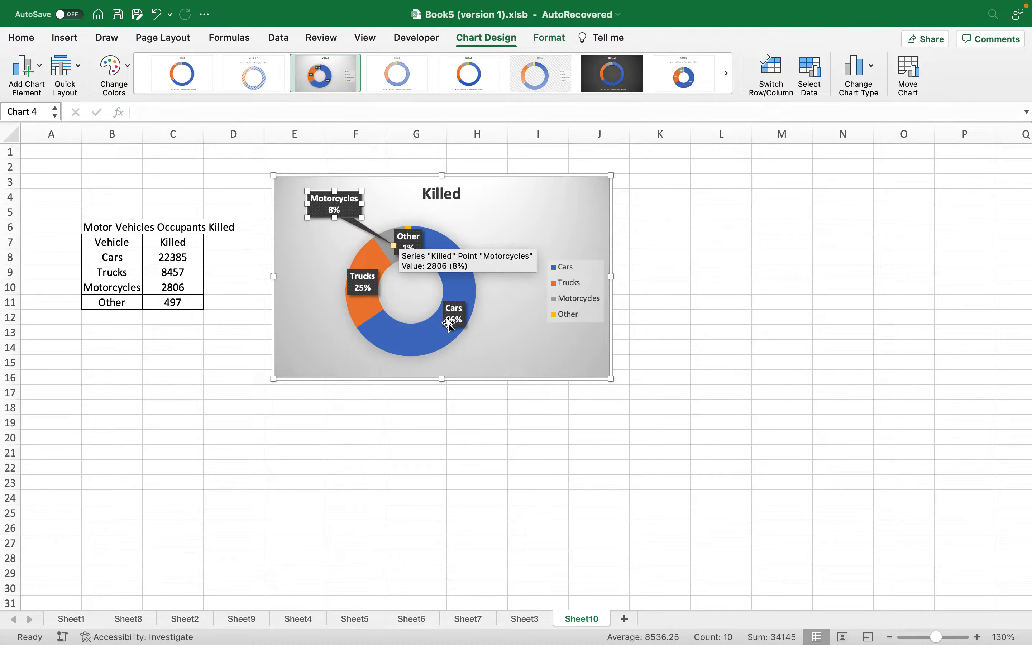
pyautogui.moveTo(454, 315); pyautogui.dragTo(504, 341)
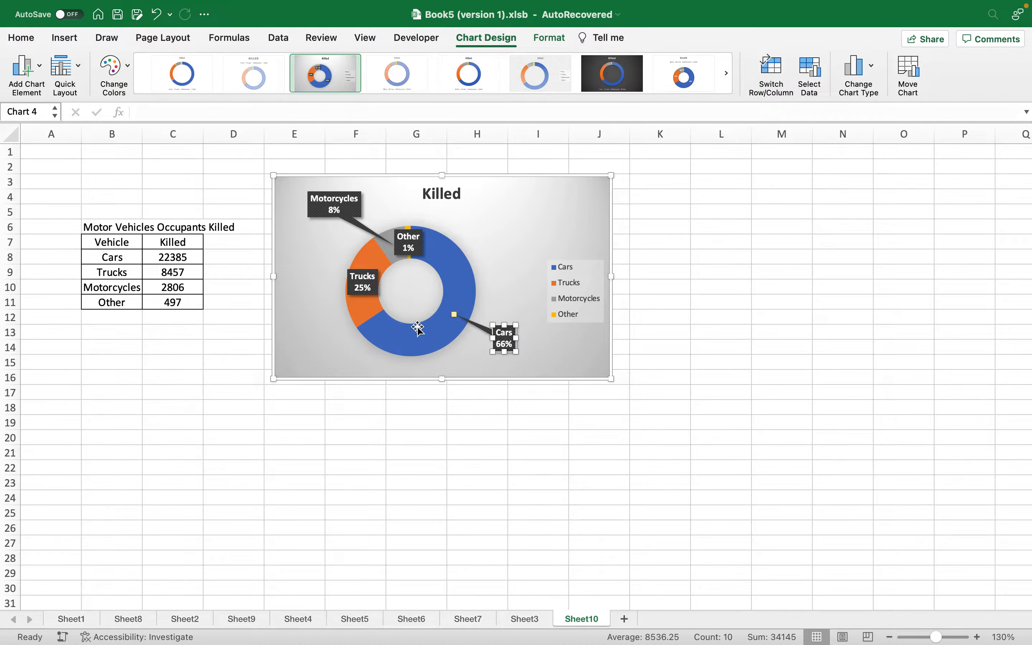
pyautogui.moveTo(360, 282); pyautogui.dragTo(303, 275)
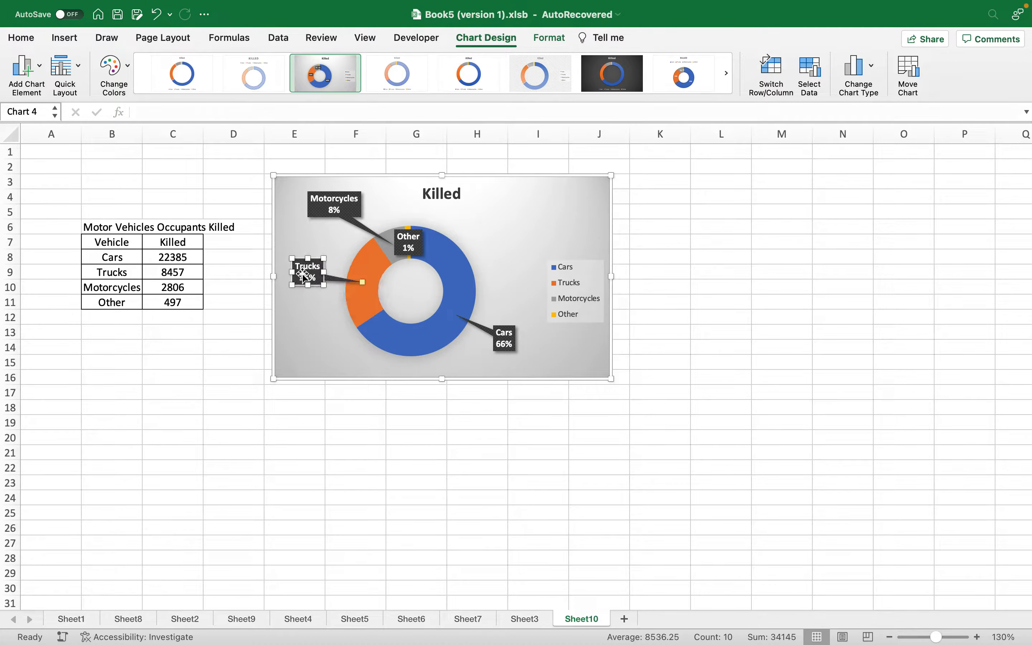
pyautogui.moveTo(408, 241); pyautogui.dragTo(513, 211)
pyautogui.click(532, 303)
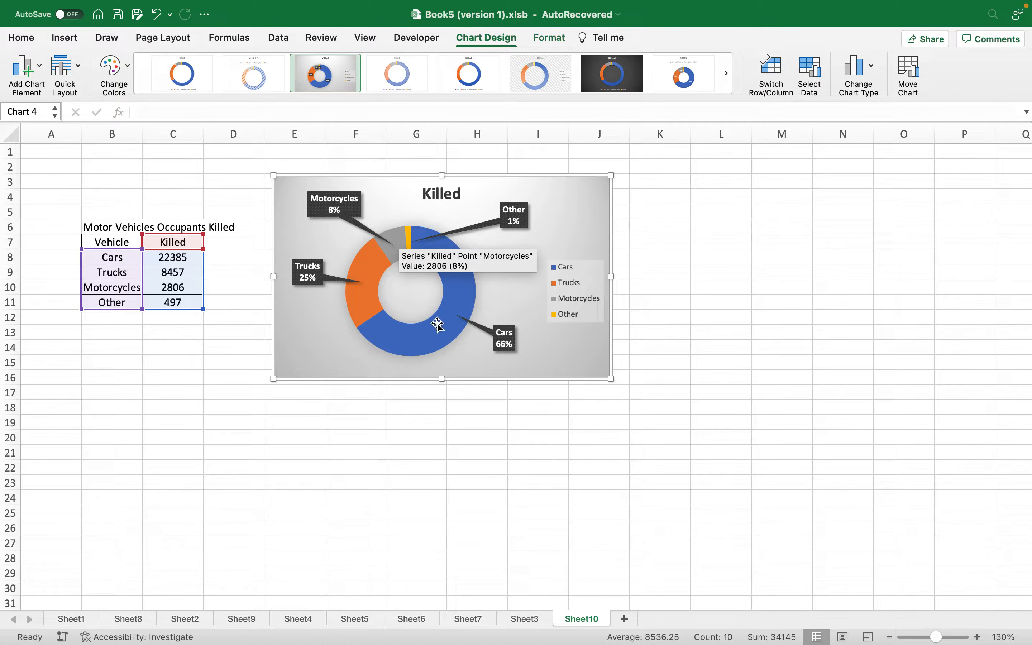
# Step: Try several chart styles and apply the white one with a thick ring, uppercase title and legend above the ring
pyautogui.click(192, 78)
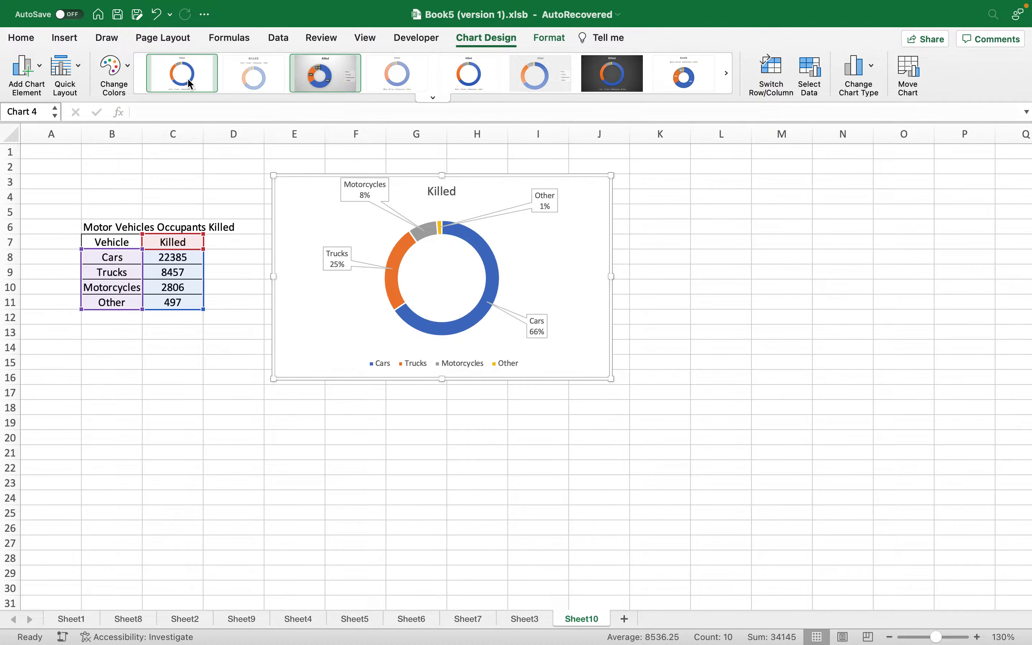
pyautogui.click(539, 75)
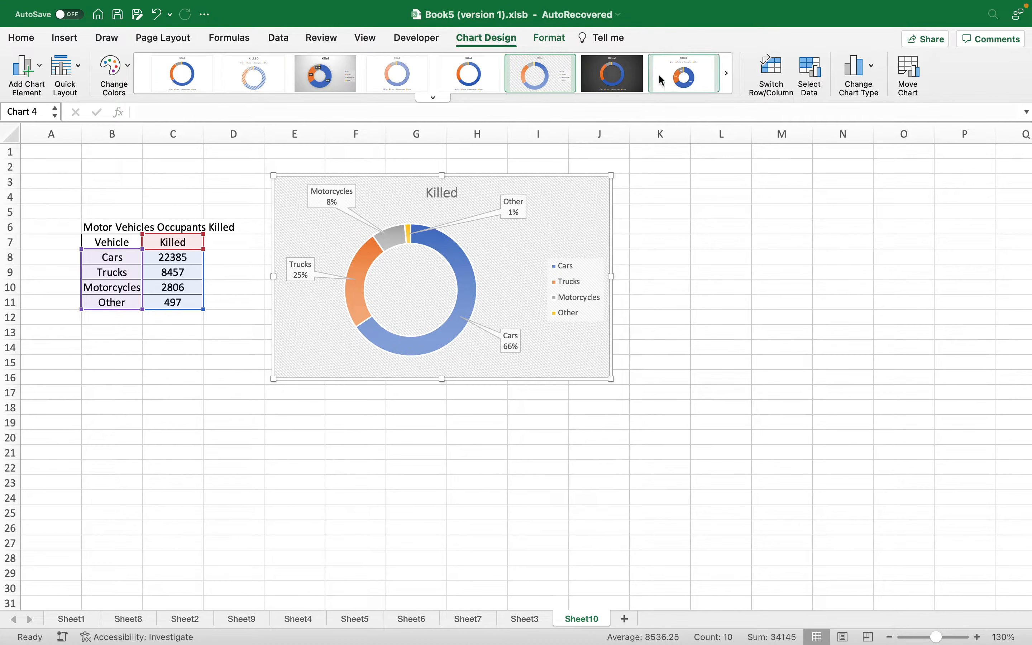
pyautogui.click(725, 80)
pyautogui.click(608, 81)
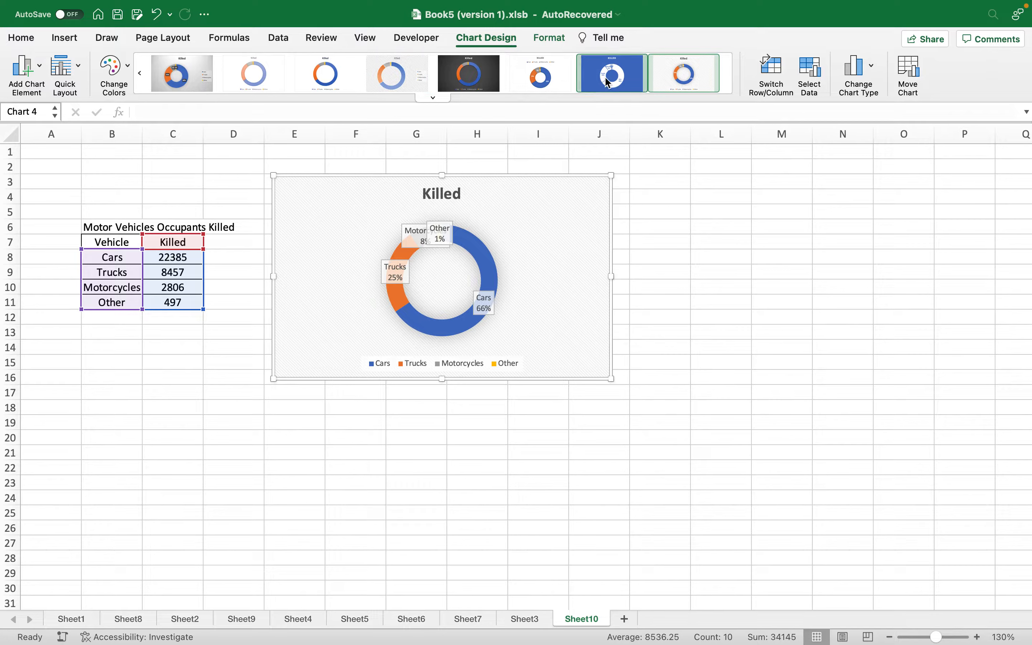
pyautogui.click(517, 70)
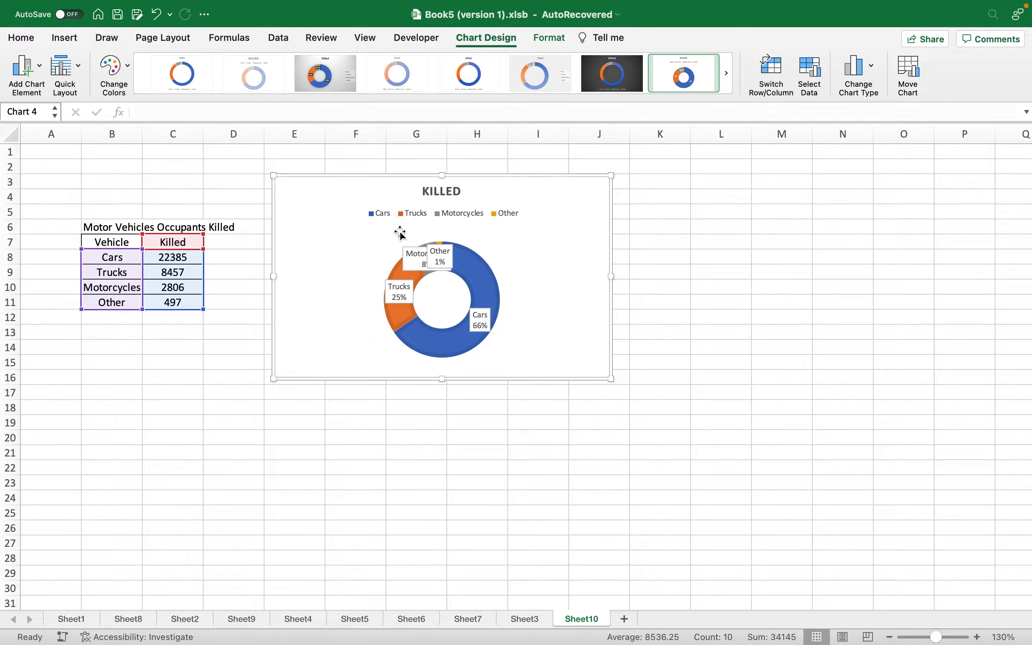
# Step: Place the chart's legend at the bottom, below the ring
pyautogui.click(426, 216)
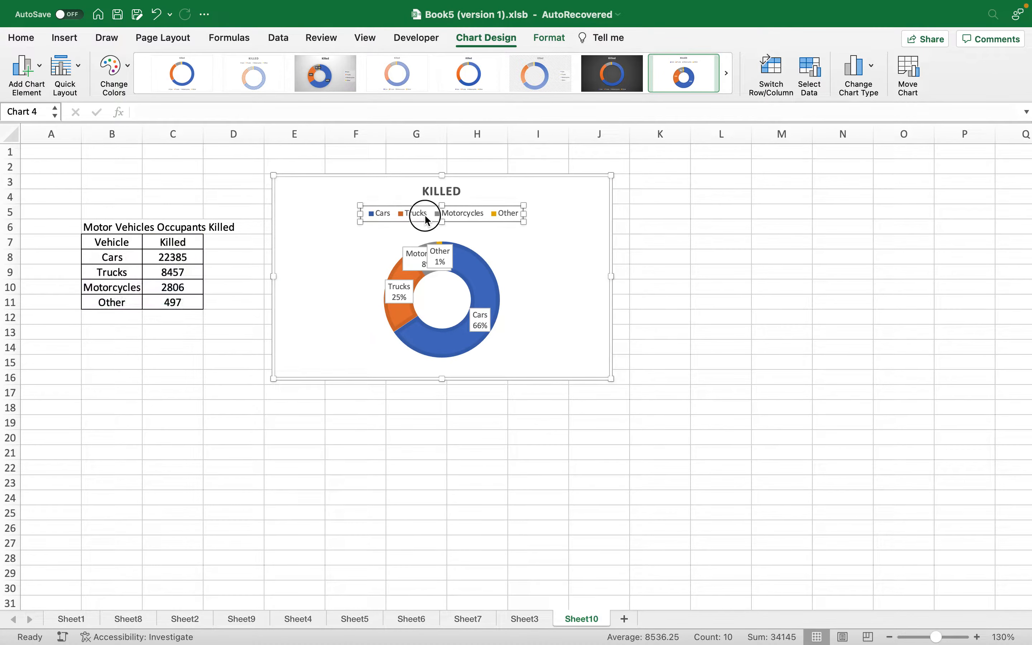
pyautogui.click(35, 71)
pyautogui.moveTo(61, 143)
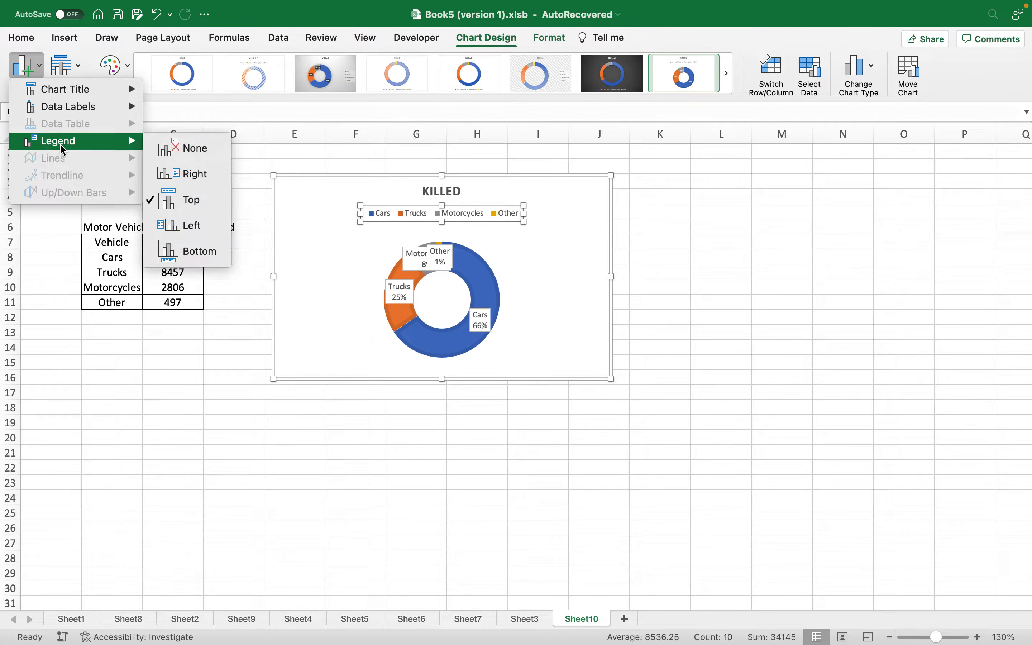
pyautogui.click(197, 255)
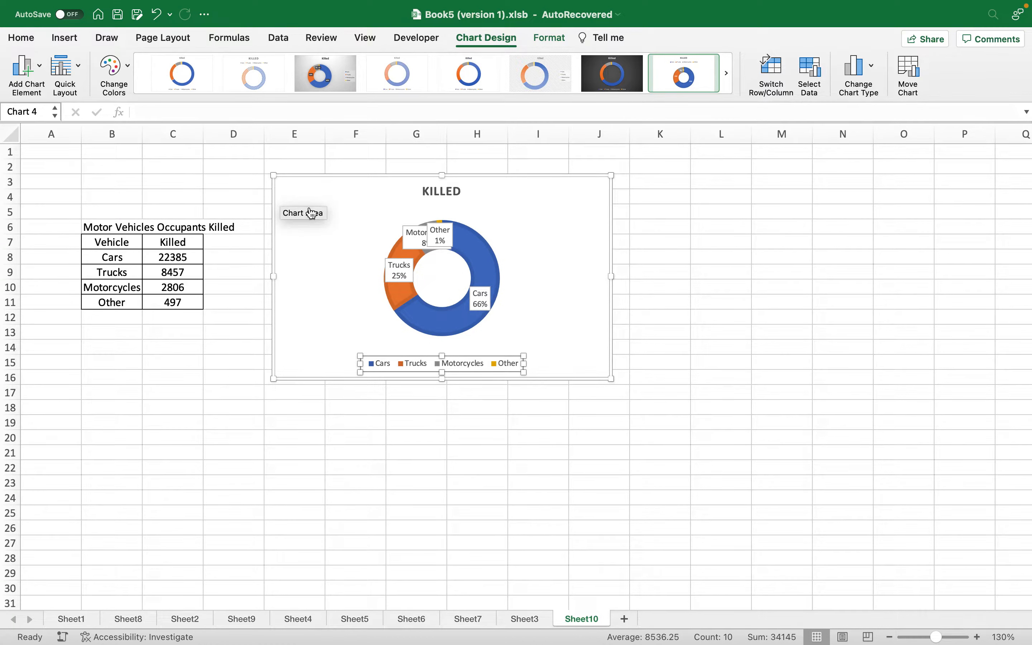
# Step: Replace the chart title with "Occupants Killed in Motor Vehicles"
pyautogui.click(445, 193)
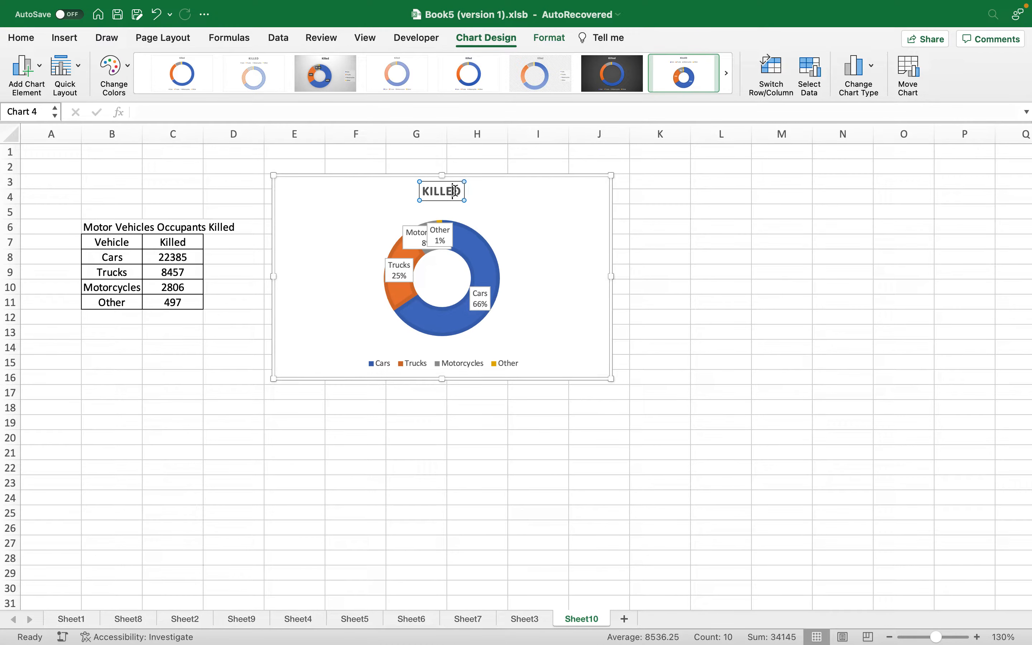
pyautogui.press('BackSpace')
pyautogui.press('BackSpace')
pyautogui.press('BackSpace')
pyautogui.press('BackSpace')
pyautogui.press('BackSpace')
pyautogui.press('BackSpace')
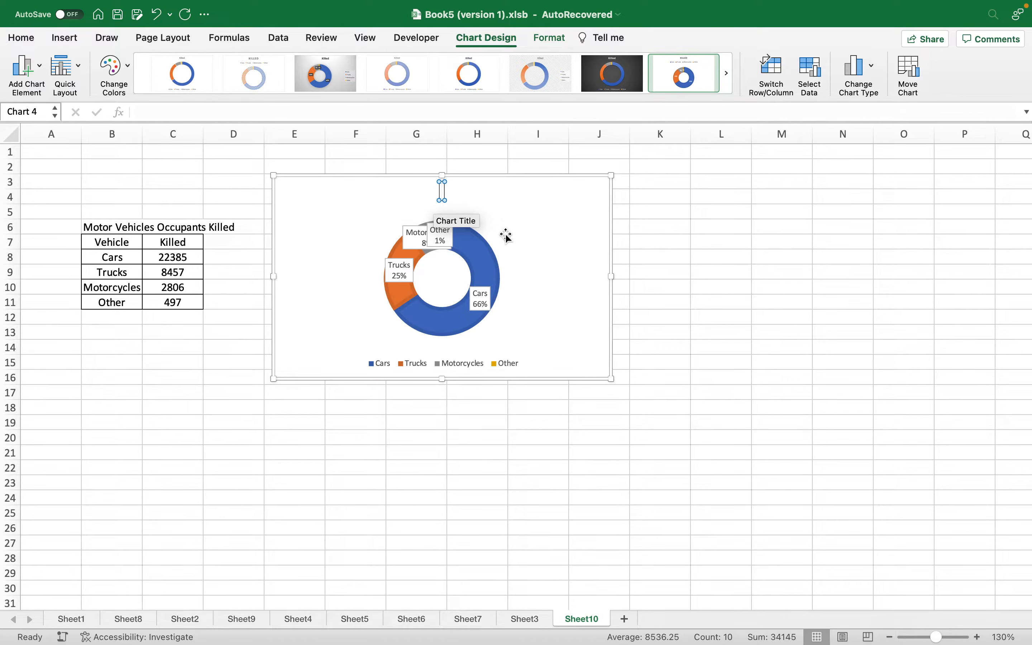
pyautogui.write('OCCUPANTS KILL')
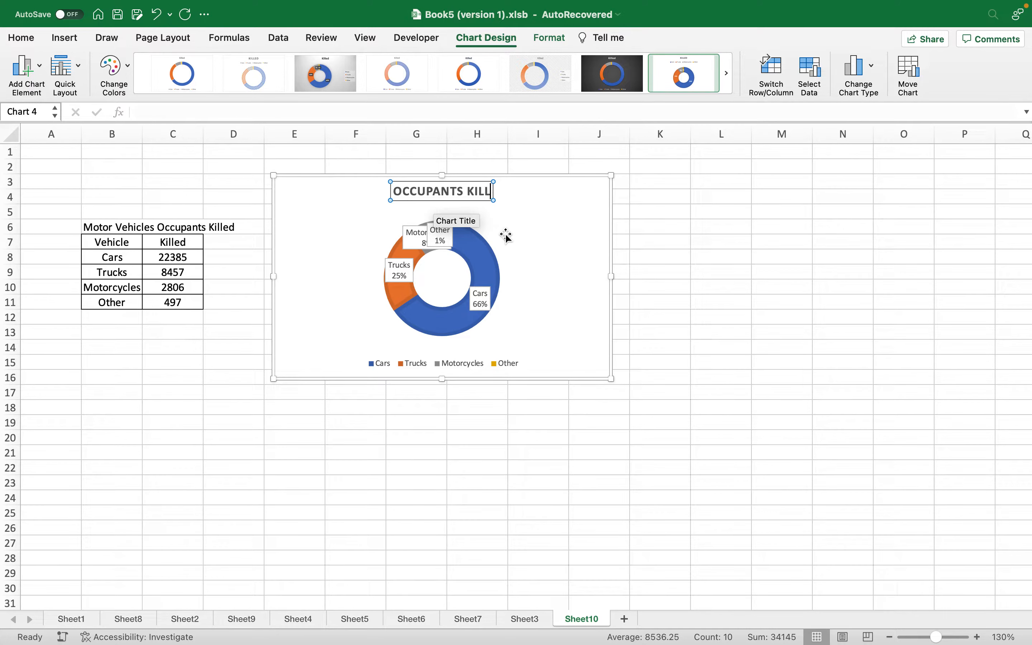
pyautogui.write('ED IN M')
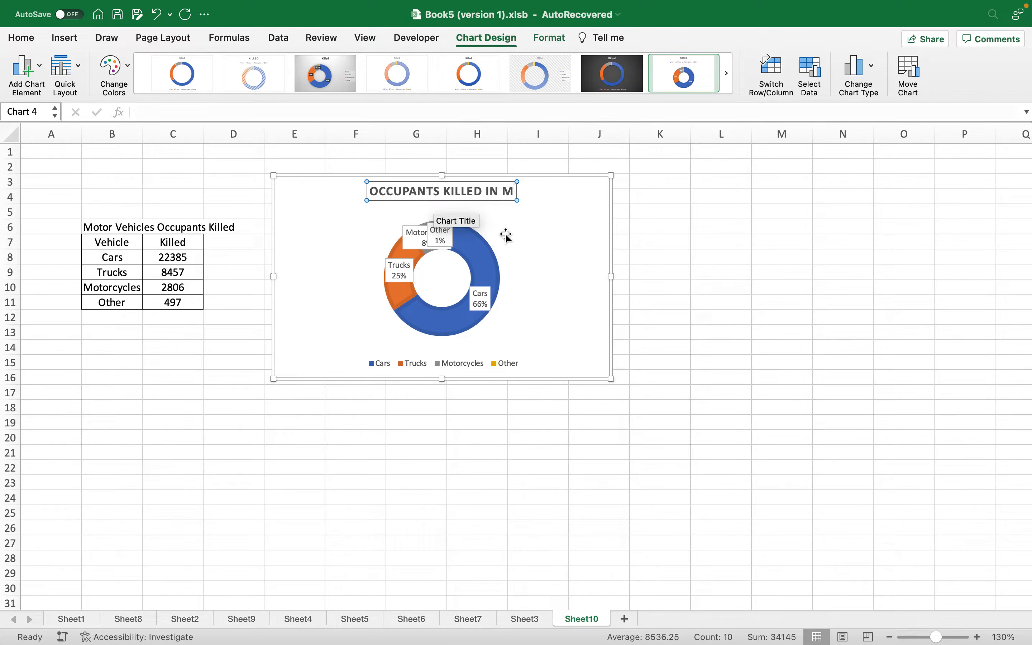
pyautogui.write('OTOR VEHICLES')
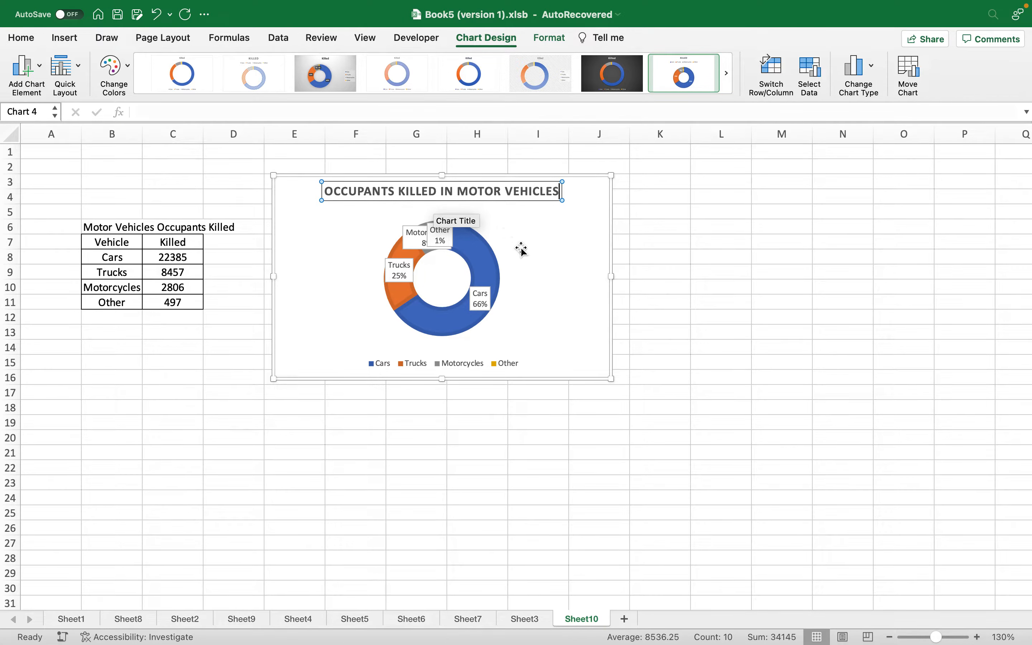
# Step: Apply the hatched light-grey style with the legend on the right to the doughnut chart, then deselect it
pyautogui.click(550, 272)
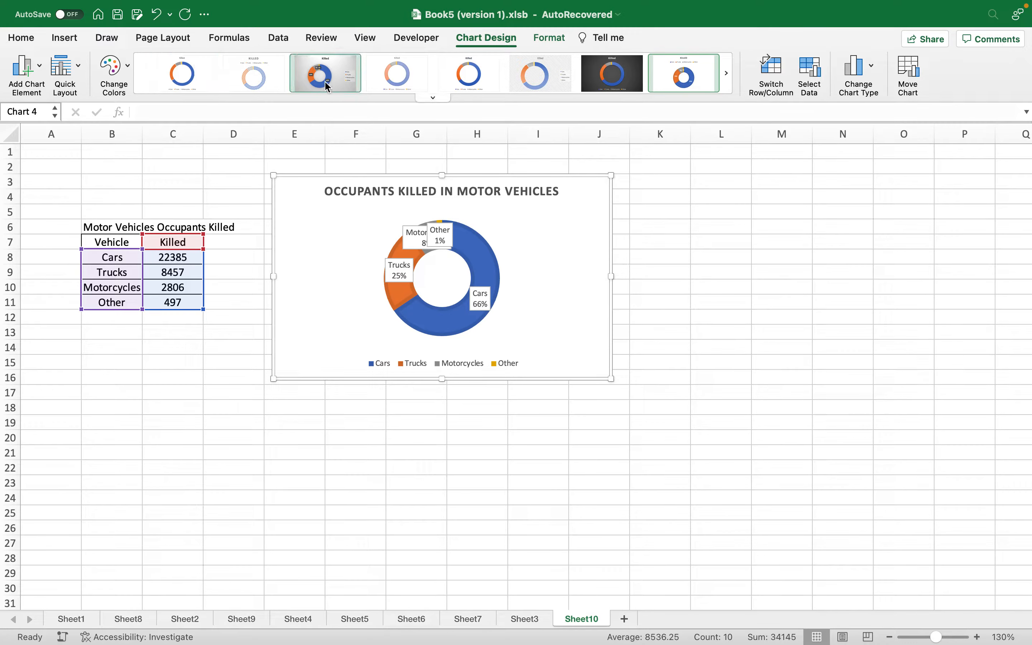
pyautogui.click(543, 77)
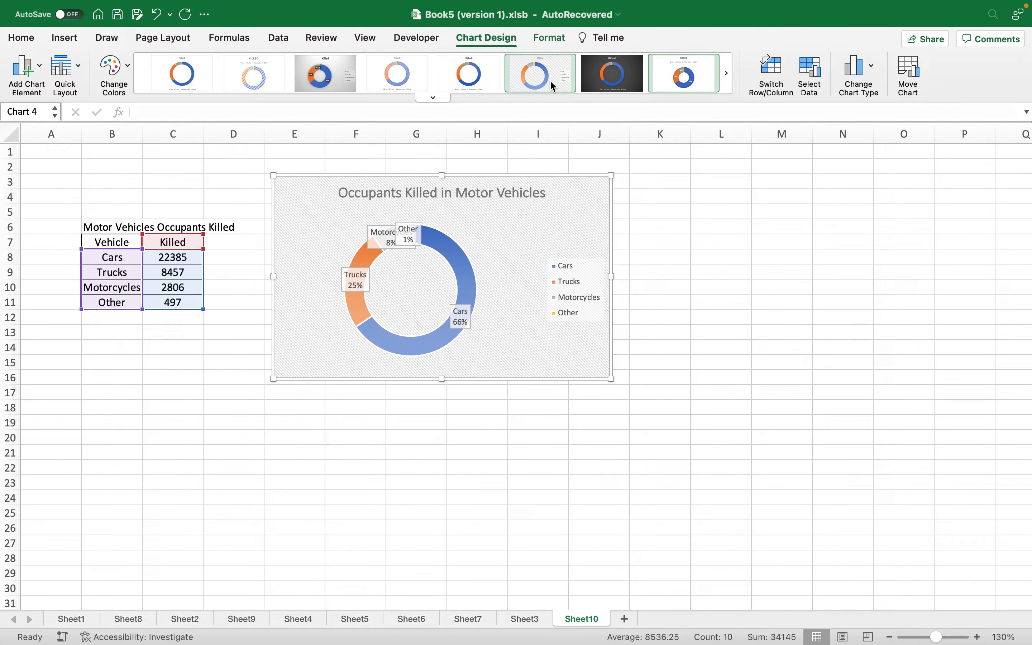
pyautogui.click(685, 222)
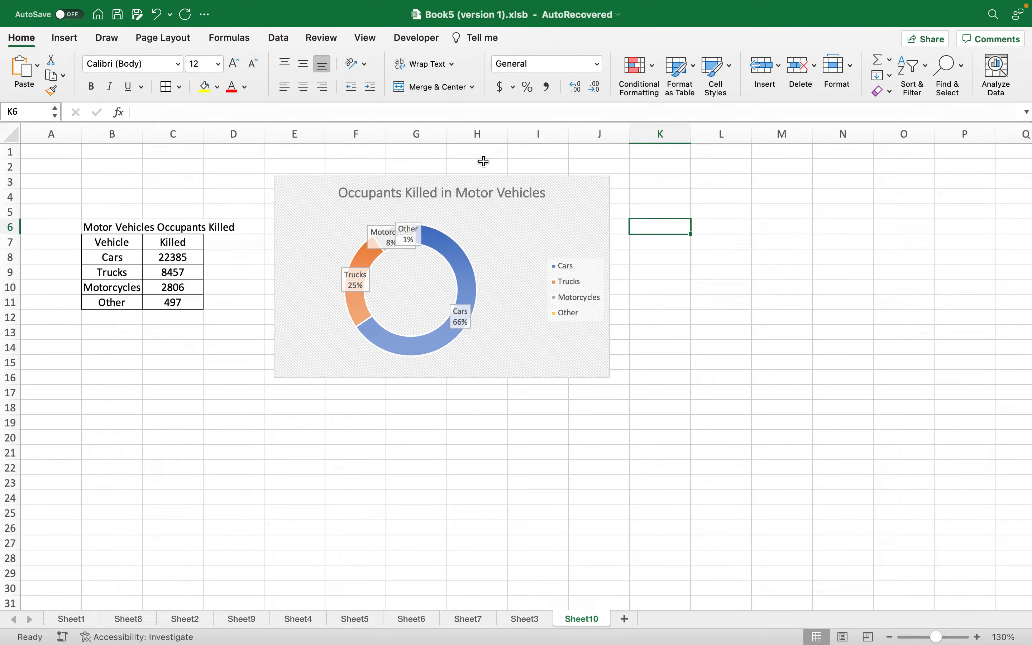
# Step: Change the doughnut chart to a 3-D pie chart
pyautogui.click(512, 216)
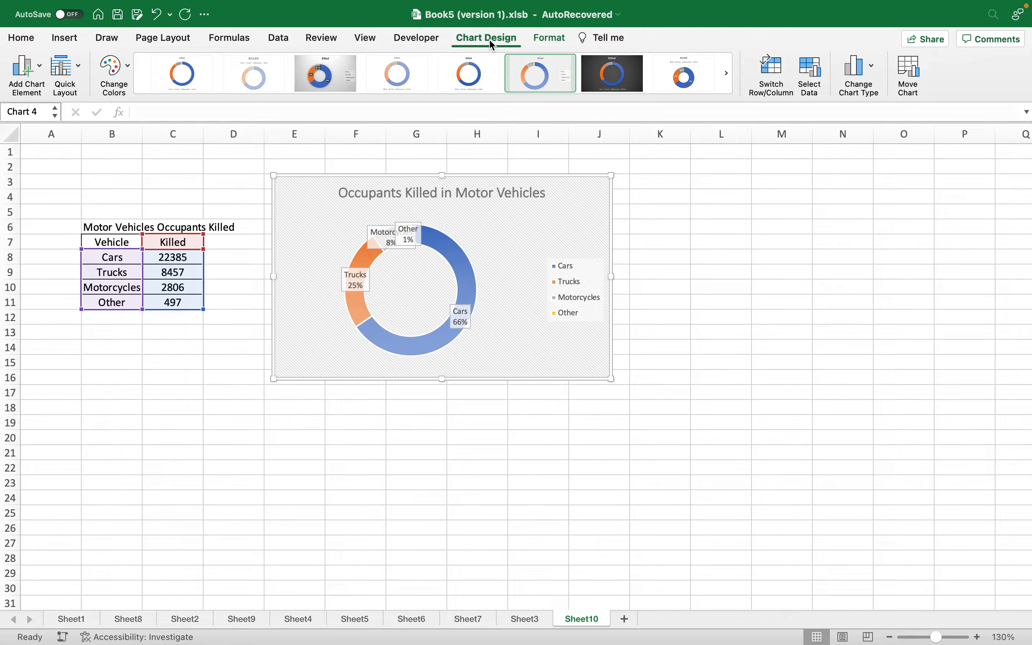
pyautogui.click(489, 38)
pyautogui.click(490, 39)
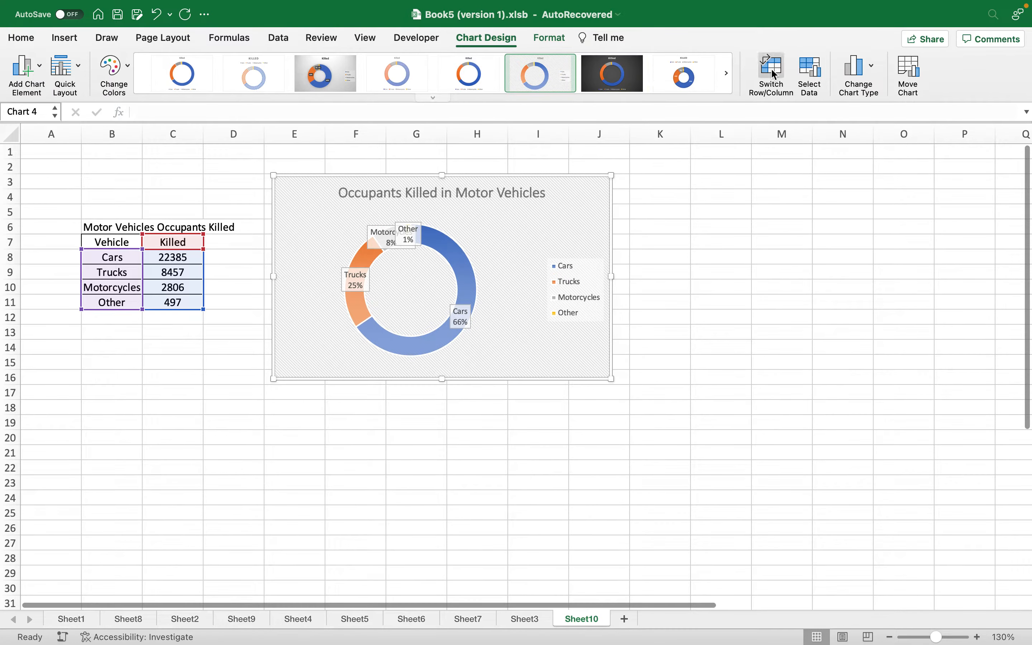
pyautogui.click(867, 74)
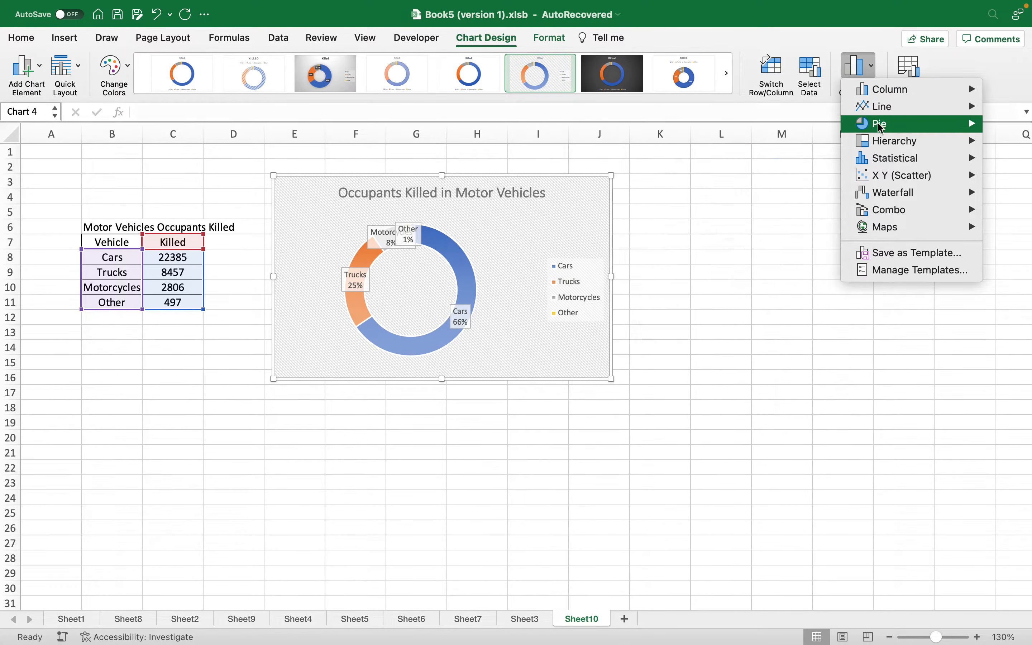
pyautogui.moveTo(881, 129)
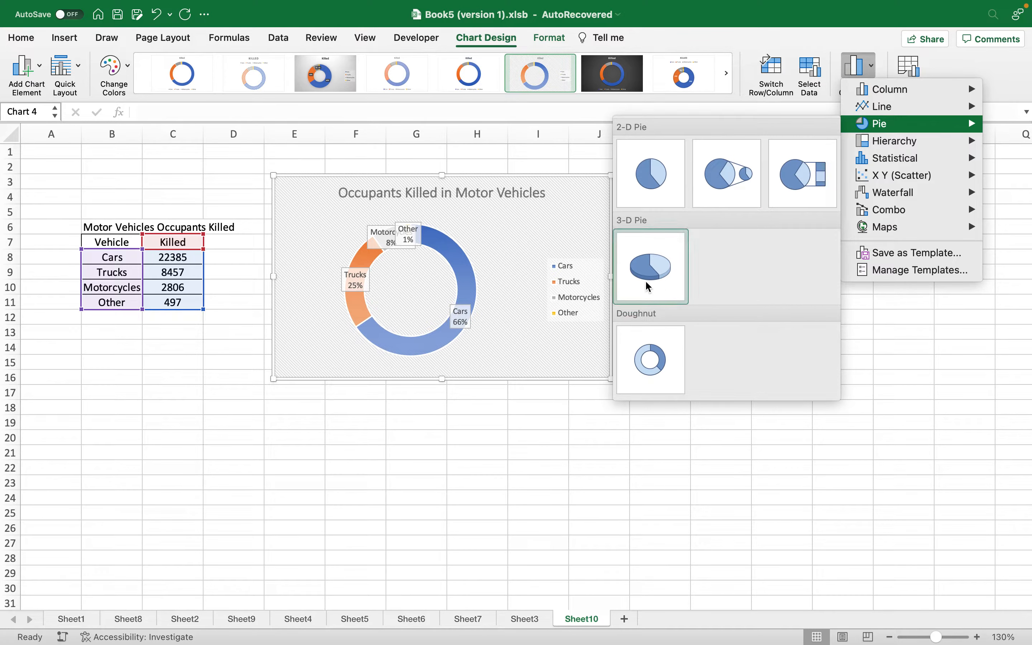
pyautogui.click(655, 276)
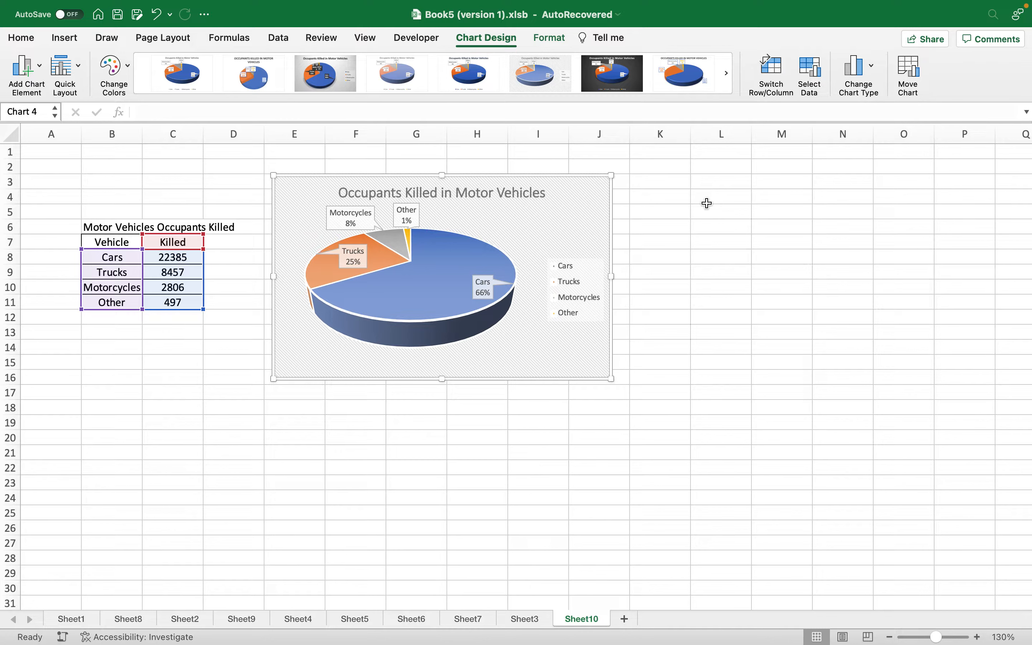
pyautogui.click(684, 198)
pyautogui.click(682, 71)
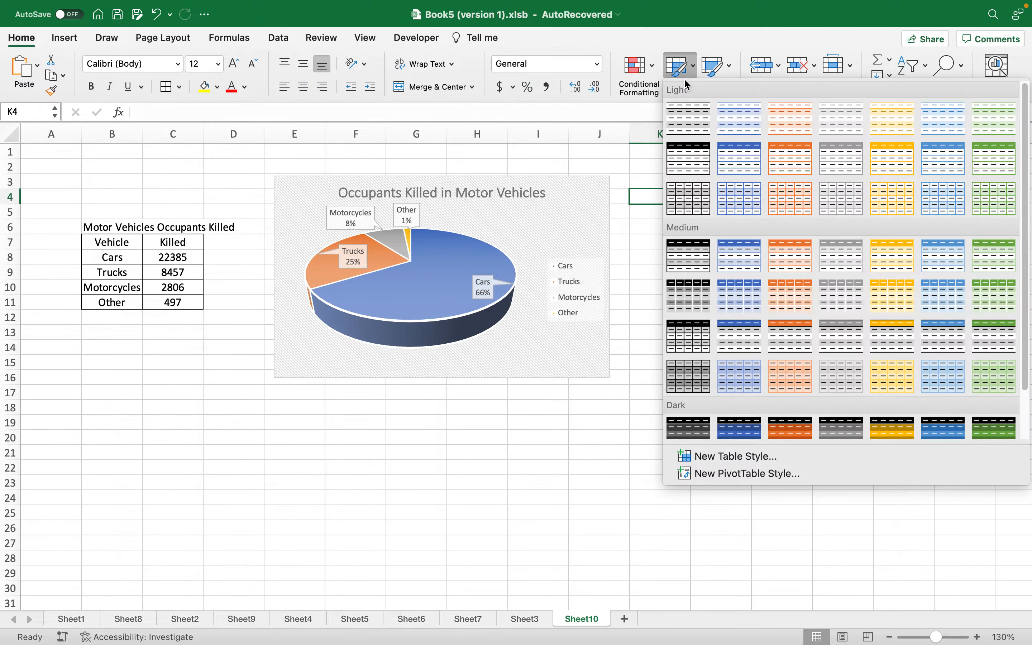
pyautogui.click(413, 37)
pyautogui.click(414, 37)
# Step: Try several styles on the 3-D pie and apply the white one with a bold uppercase title and outlined, coloured callouts
pyautogui.click(408, 269)
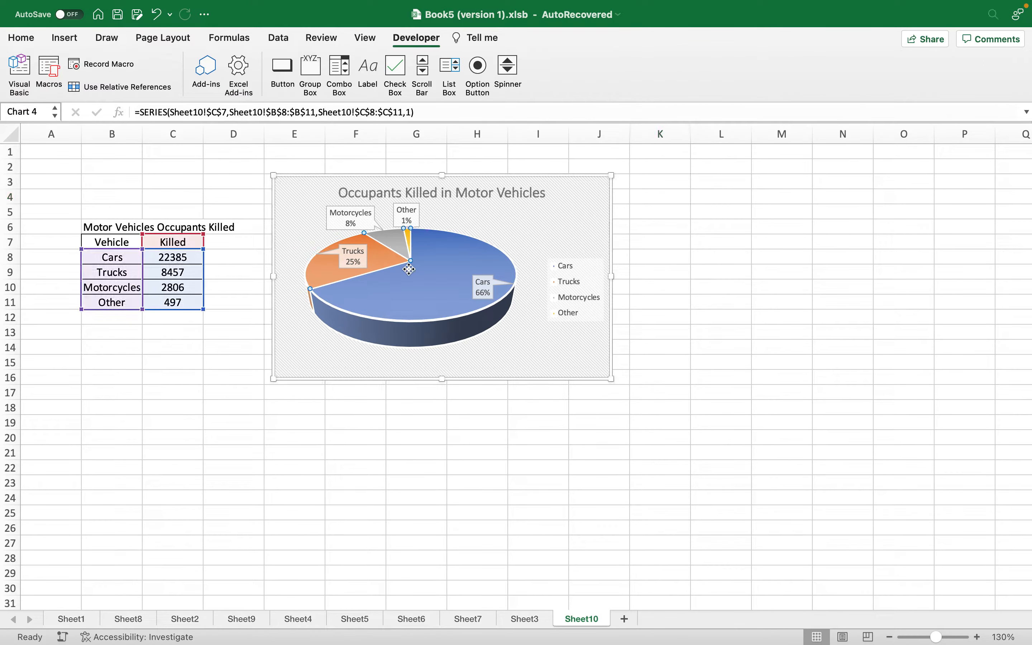
pyautogui.click(476, 37)
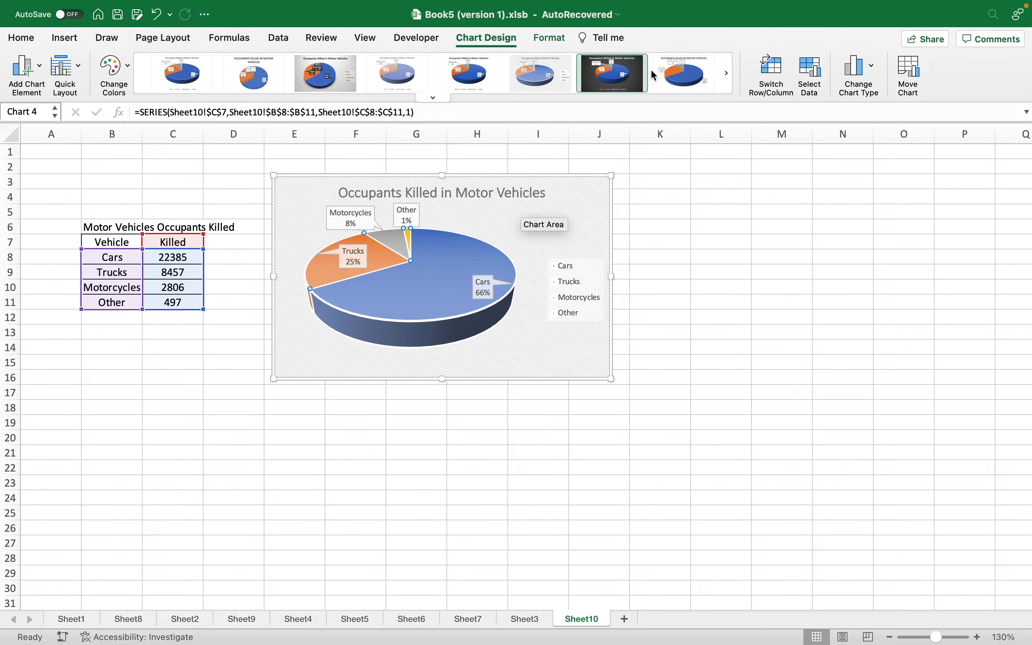
pyautogui.click(668, 76)
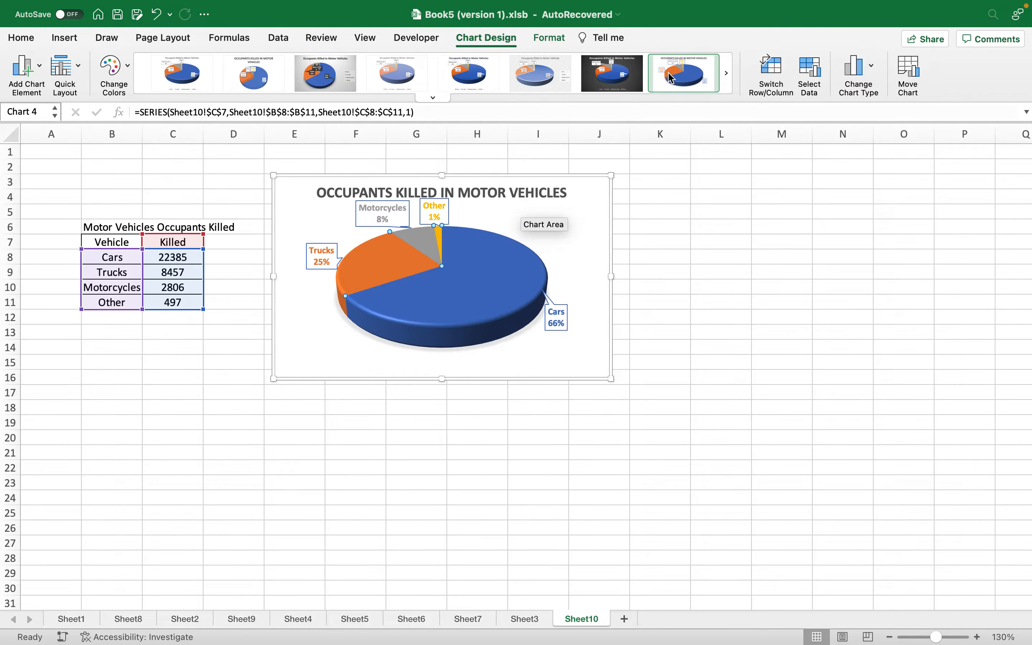
pyautogui.click(726, 76)
pyautogui.click(469, 80)
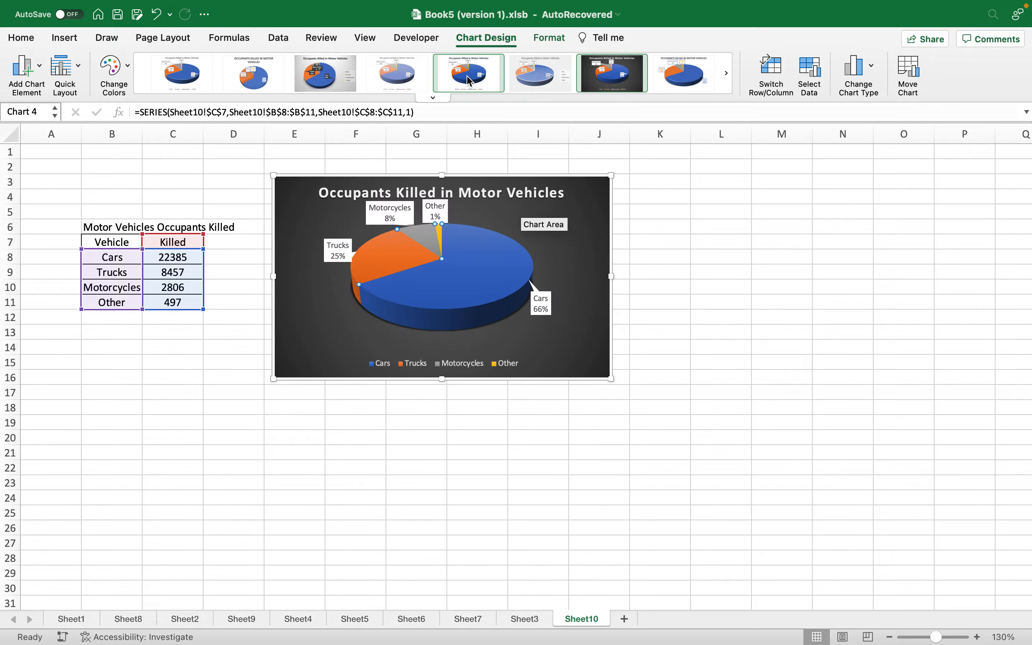
pyautogui.click(314, 72)
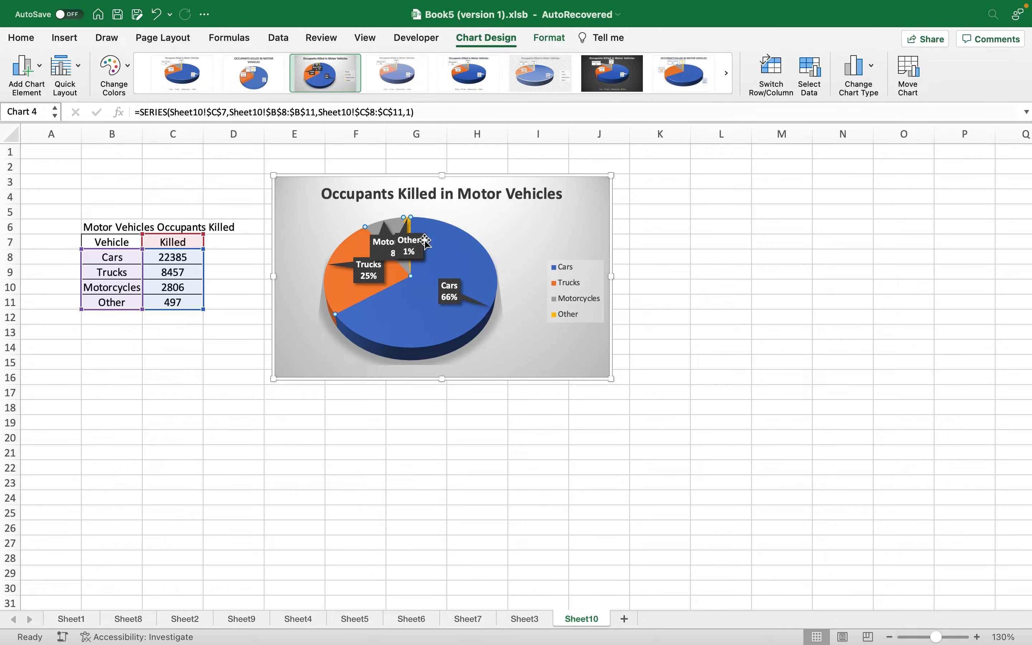
pyautogui.click(193, 85)
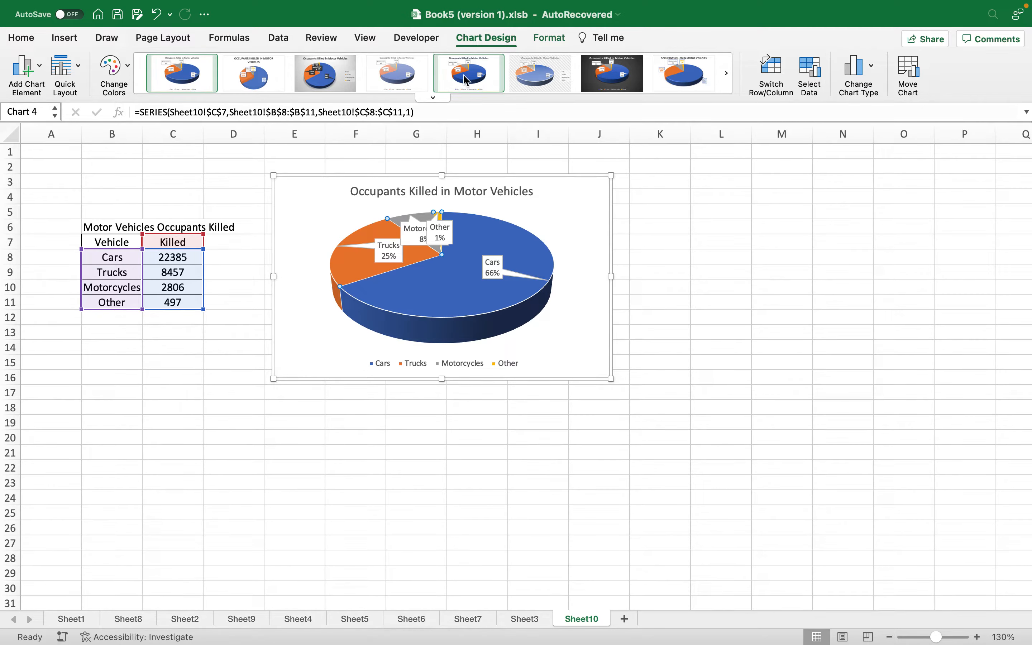
pyautogui.click(387, 77)
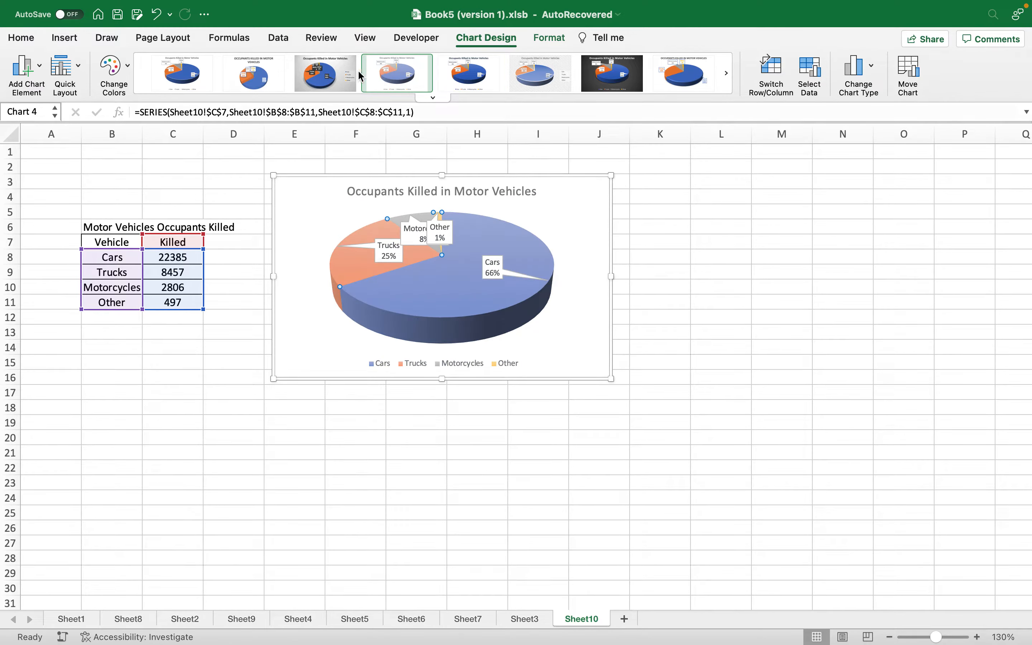
pyautogui.click(334, 78)
pyautogui.click(539, 74)
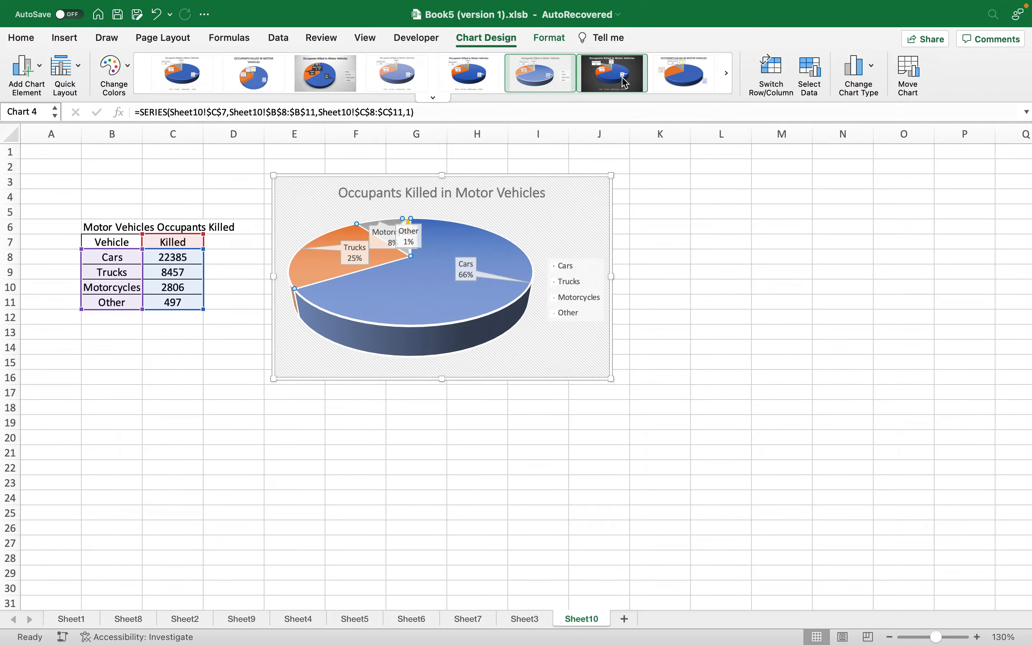
pyautogui.click(624, 81)
pyautogui.click(682, 74)
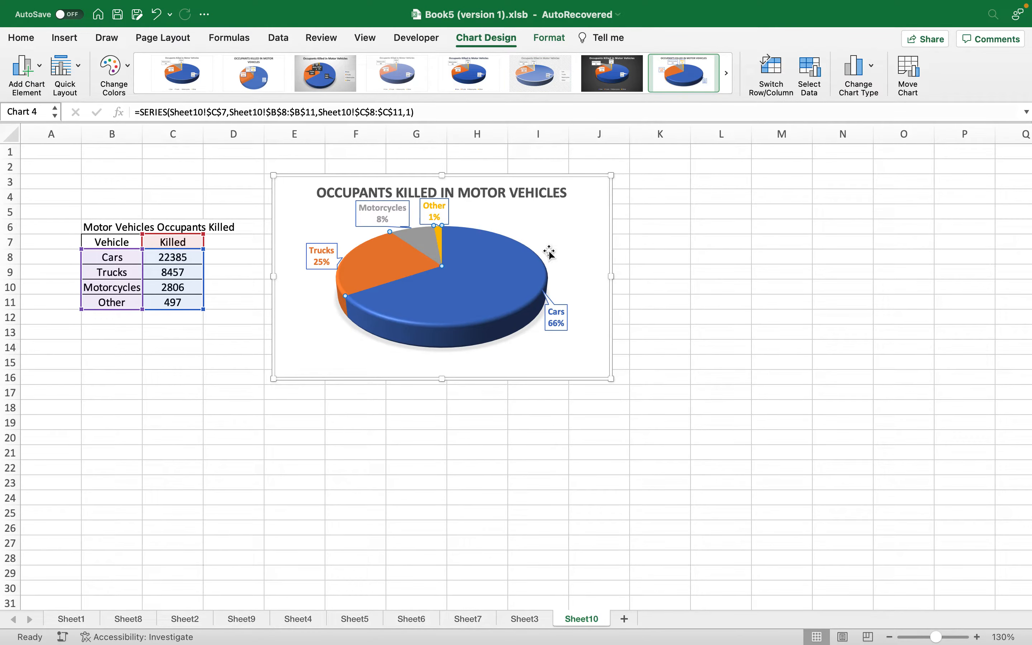
# Step: Move the Other callout to the right, away from the Motorcycles callout above the pie
pyautogui.click(442, 207)
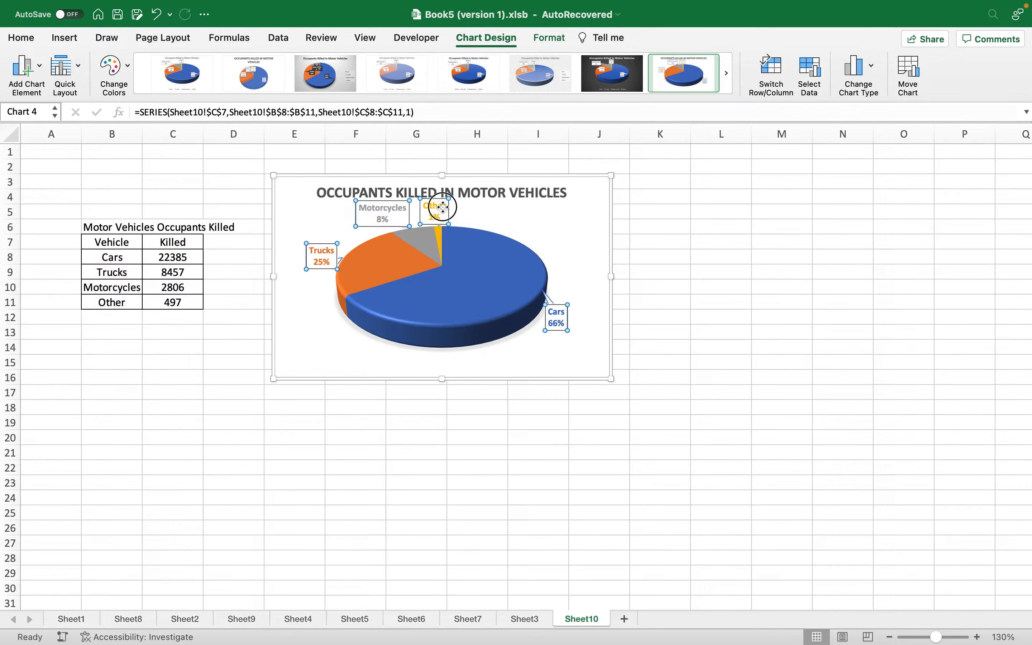
pyautogui.moveTo(442, 207); pyautogui.dragTo(528, 210)
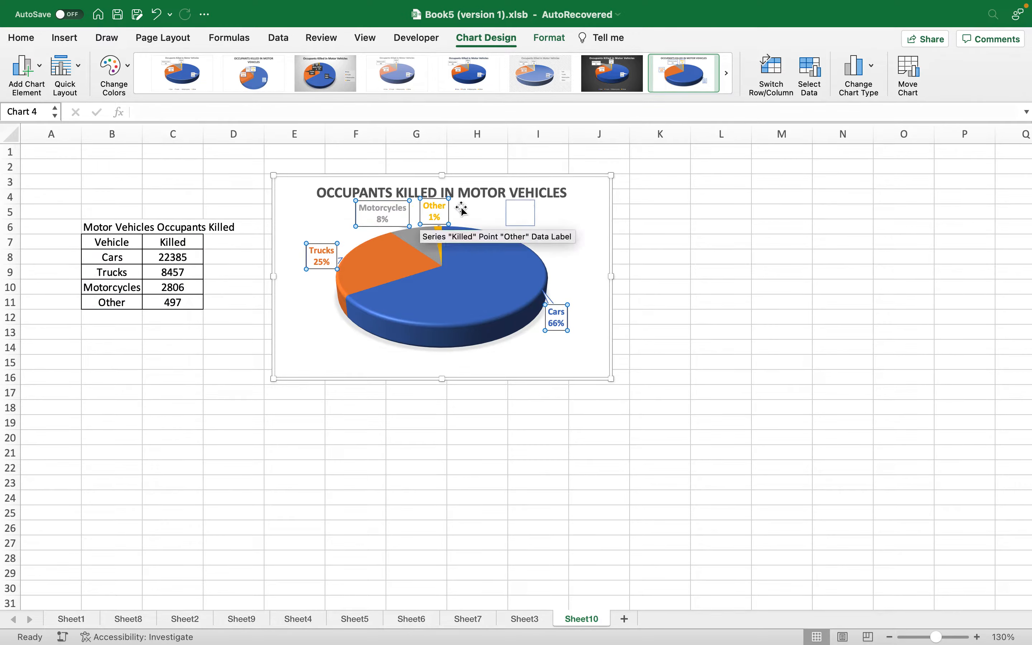
pyautogui.click(435, 210)
pyautogui.moveTo(435, 210); pyautogui.dragTo(485, 204)
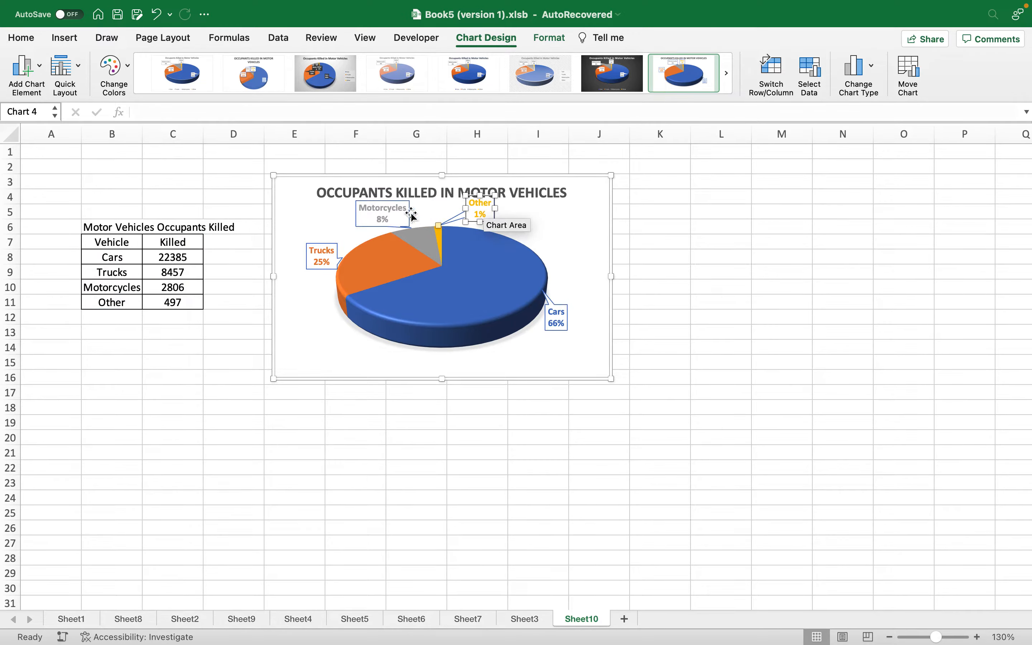
# Step: Move the Motorcycles callout to the left and the Trucks callout slightly outward from the pie
pyautogui.moveTo(412, 216); pyautogui.dragTo(299, 218)
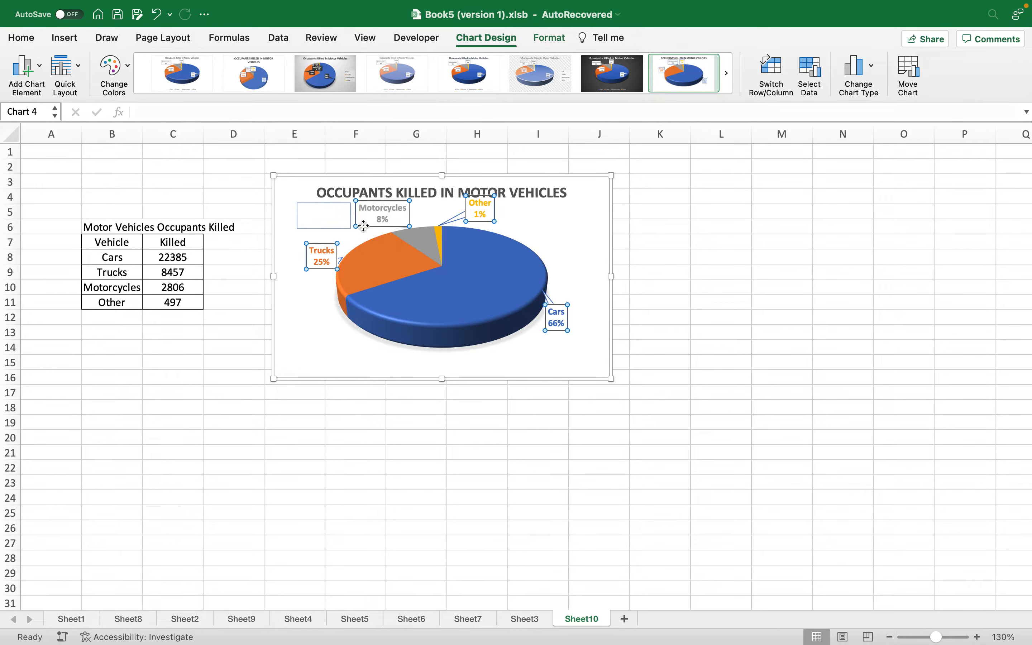
pyautogui.moveTo(363, 225); pyautogui.dragTo(319, 210)
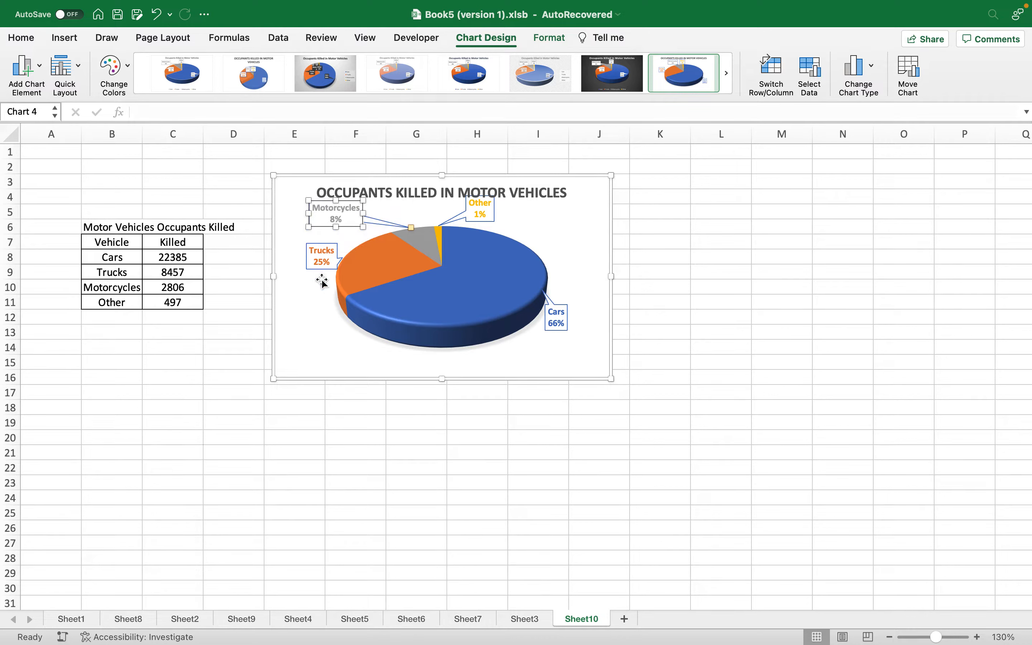
pyautogui.click(306, 266)
pyautogui.moveTo(306, 267); pyautogui.dragTo(292, 278)
pyautogui.click(337, 341)
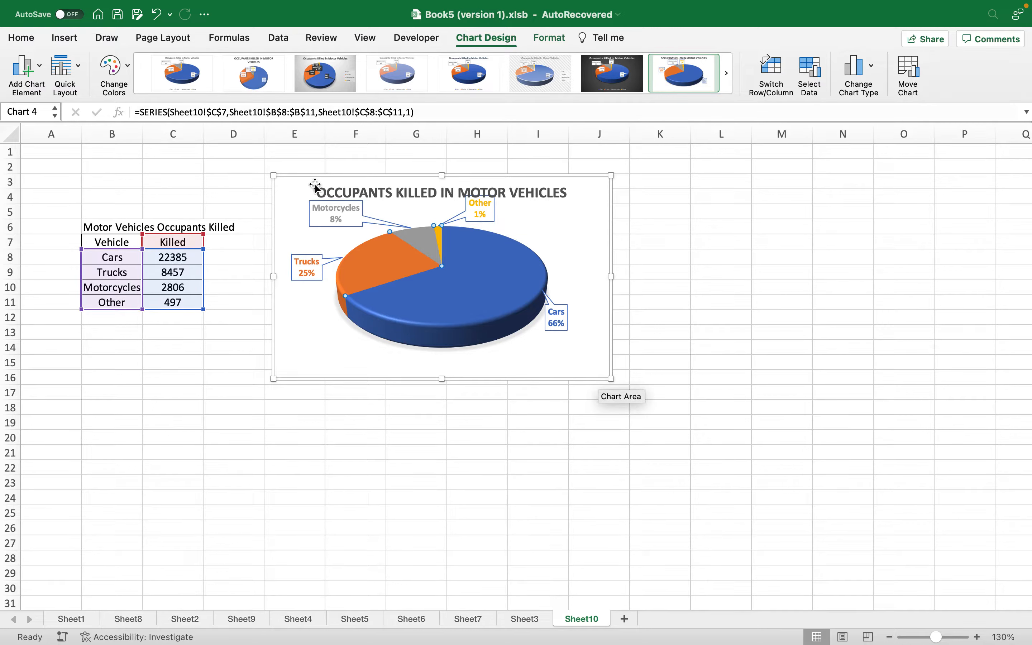
# Step: Try the Data Callout option for the pie's data labels, then undo it
pyautogui.click(41, 72)
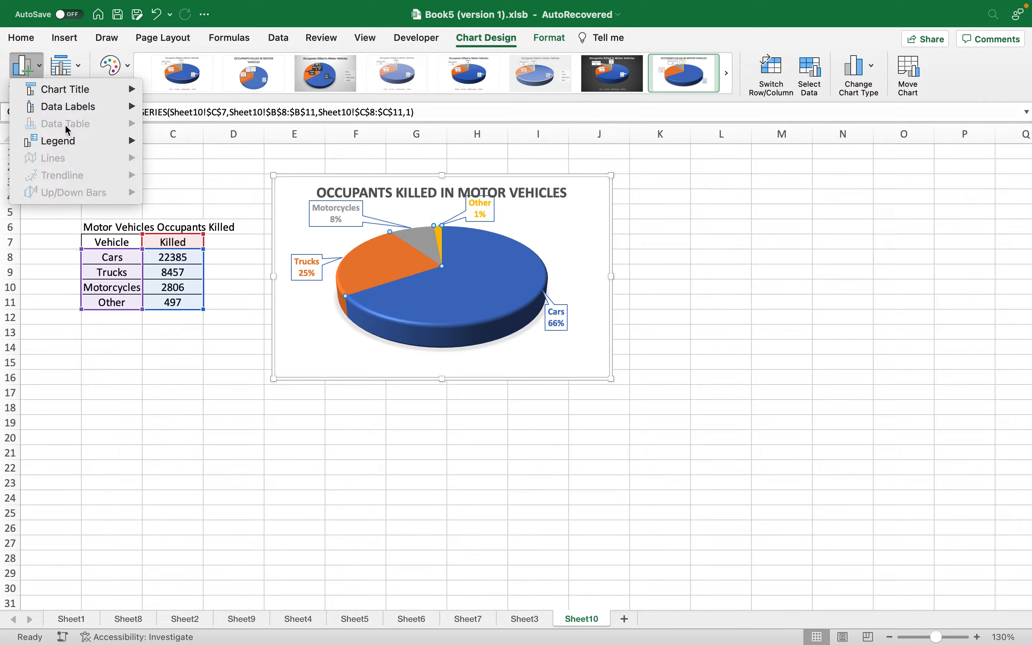
pyautogui.moveTo(71, 146)
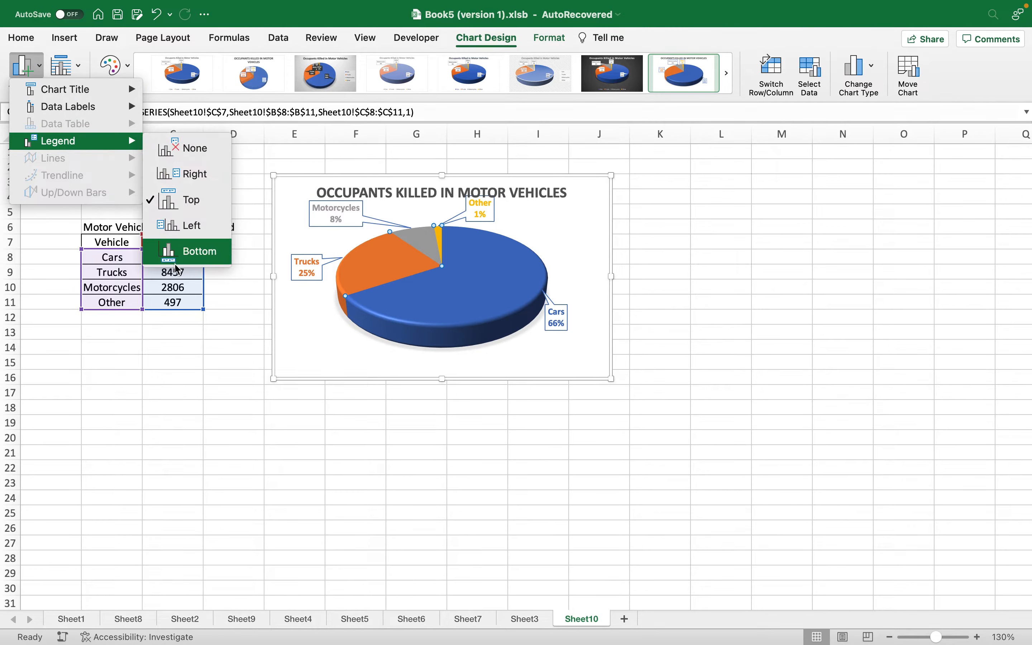
pyautogui.moveTo(96, 113)
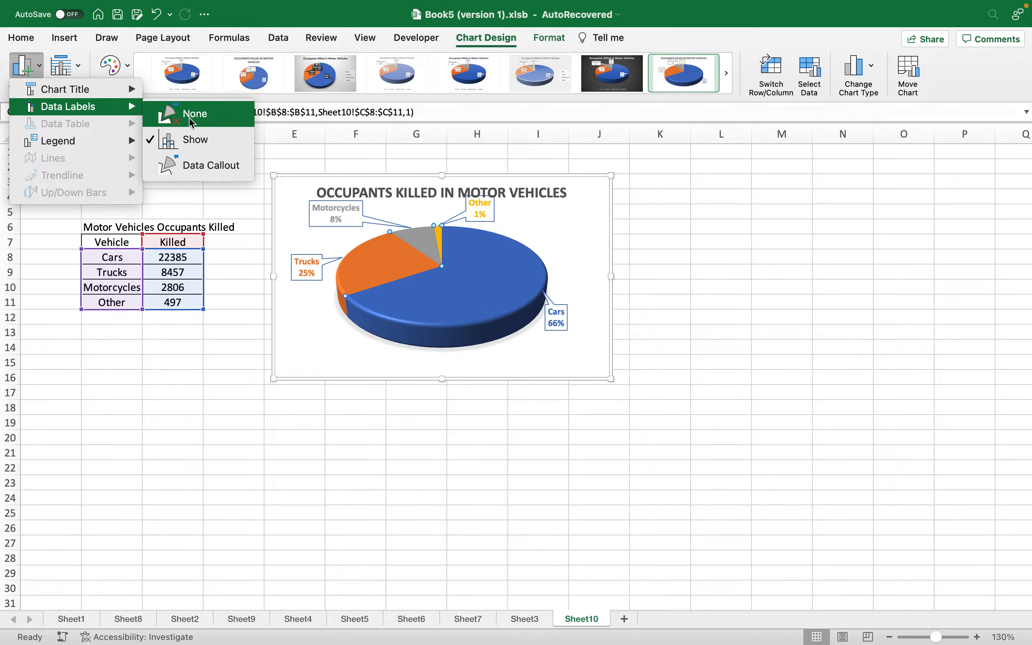
pyautogui.click(191, 172)
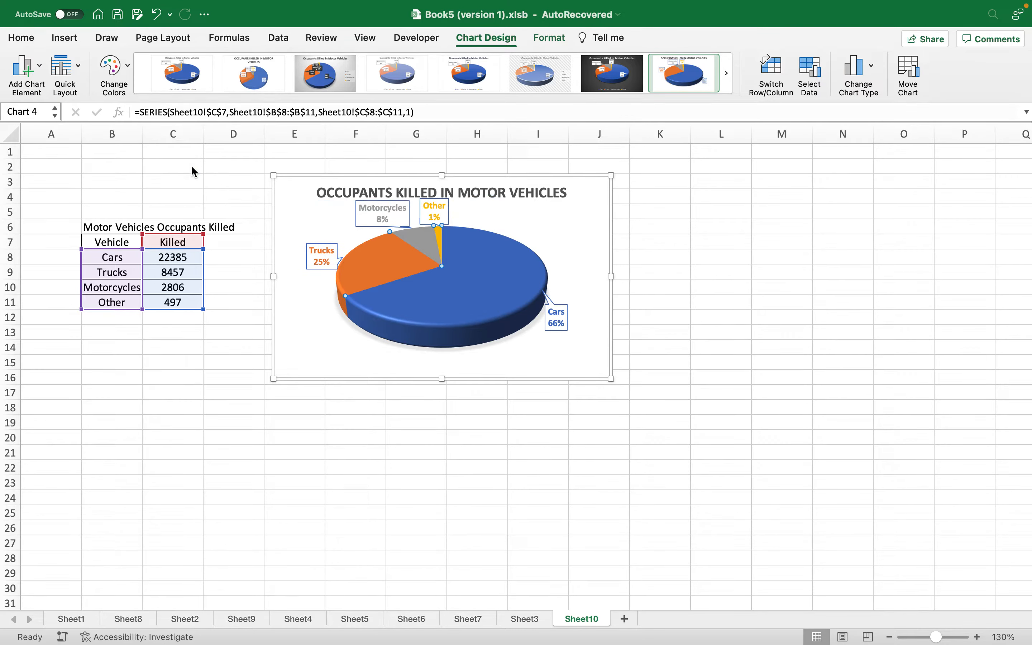
pyautogui.click(34, 68)
pyautogui.click(270, 232)
pyautogui.press('super+z')
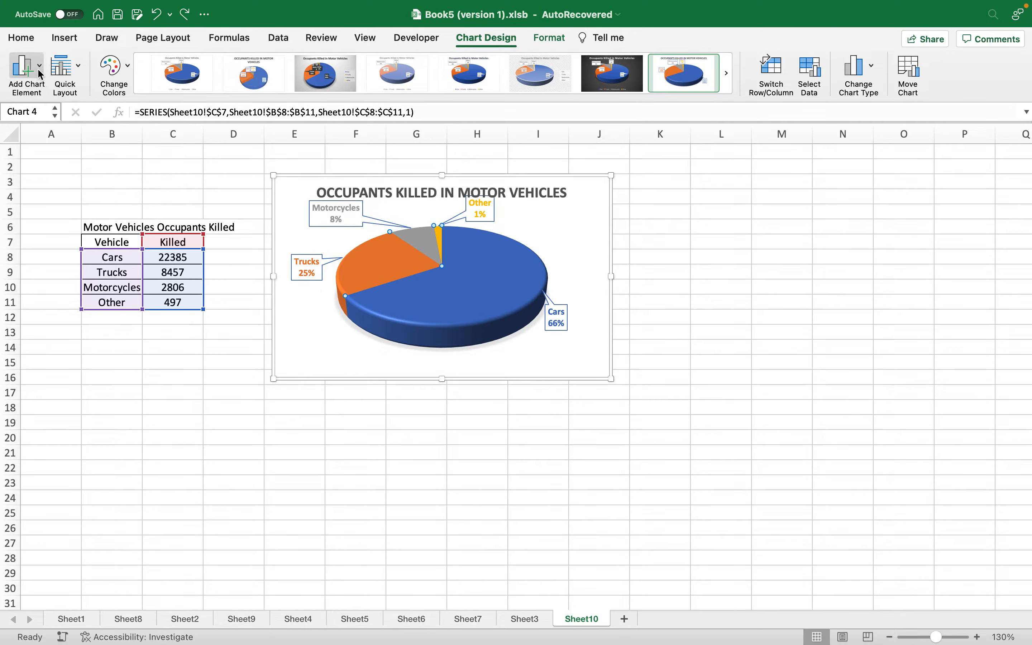
# Step: Set the pie chart's data labels to the Show option
pyautogui.click(38, 73)
pyautogui.moveTo(65, 106)
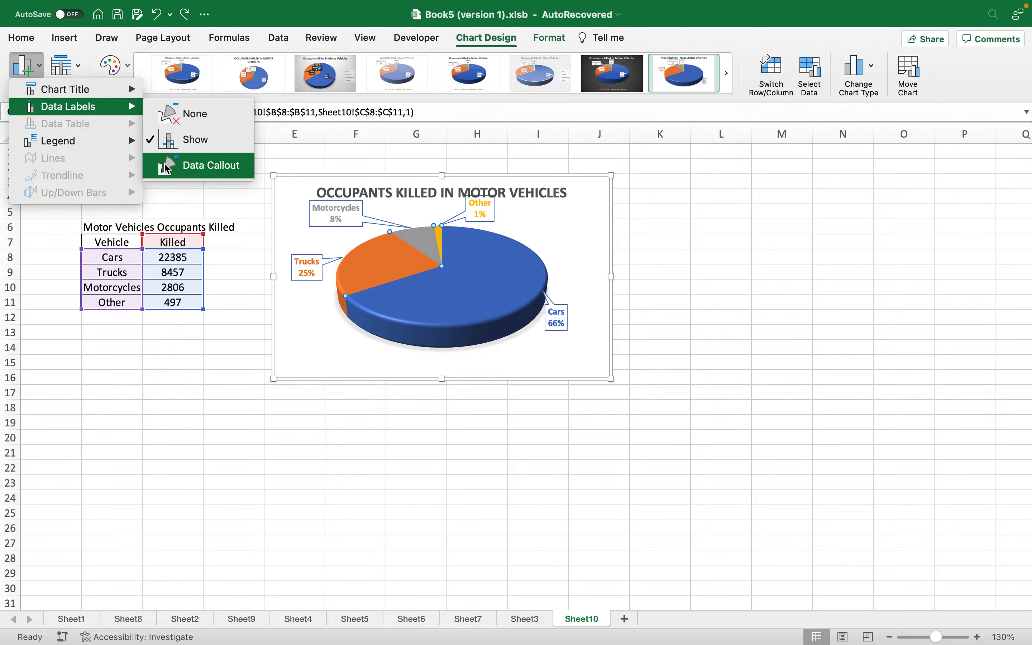
pyautogui.click(185, 139)
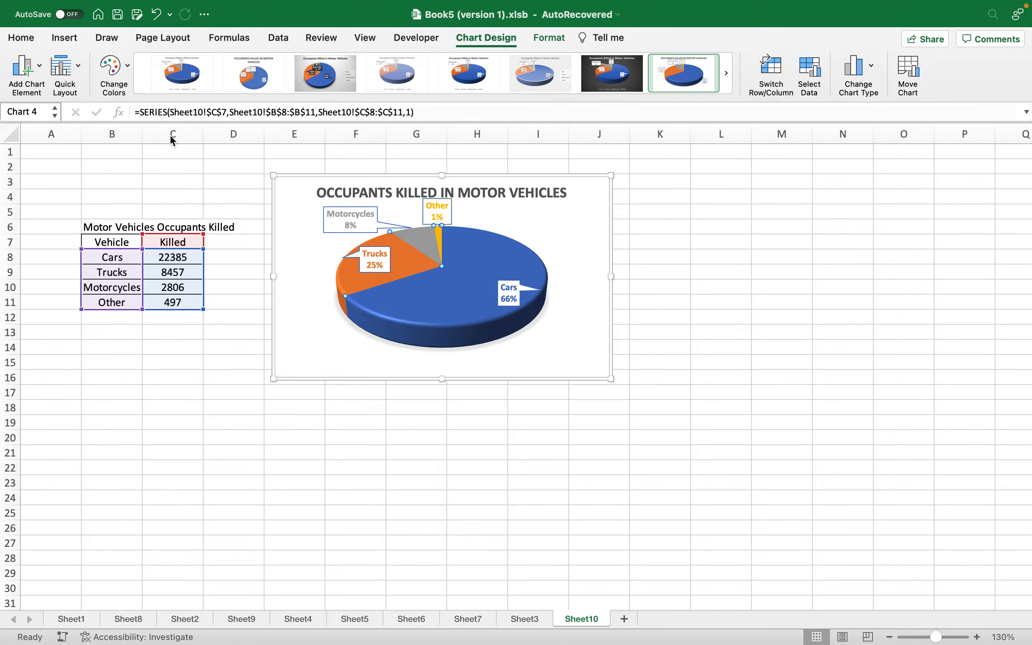
# Step: Try the Centered Overlay position for the chart title, then undo it
pyautogui.click(37, 76)
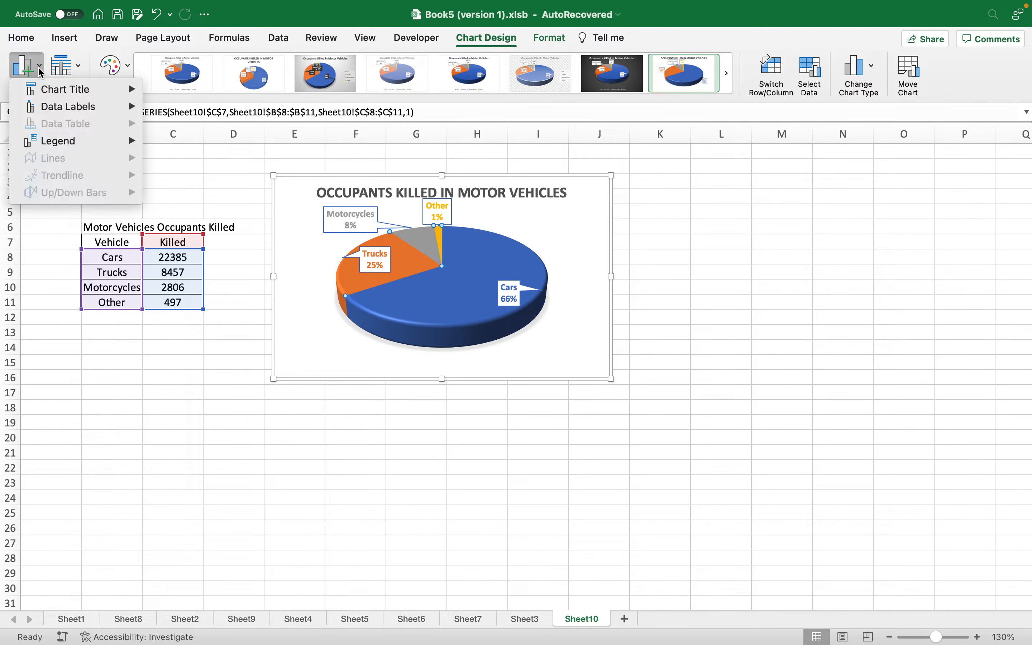
pyautogui.moveTo(73, 90)
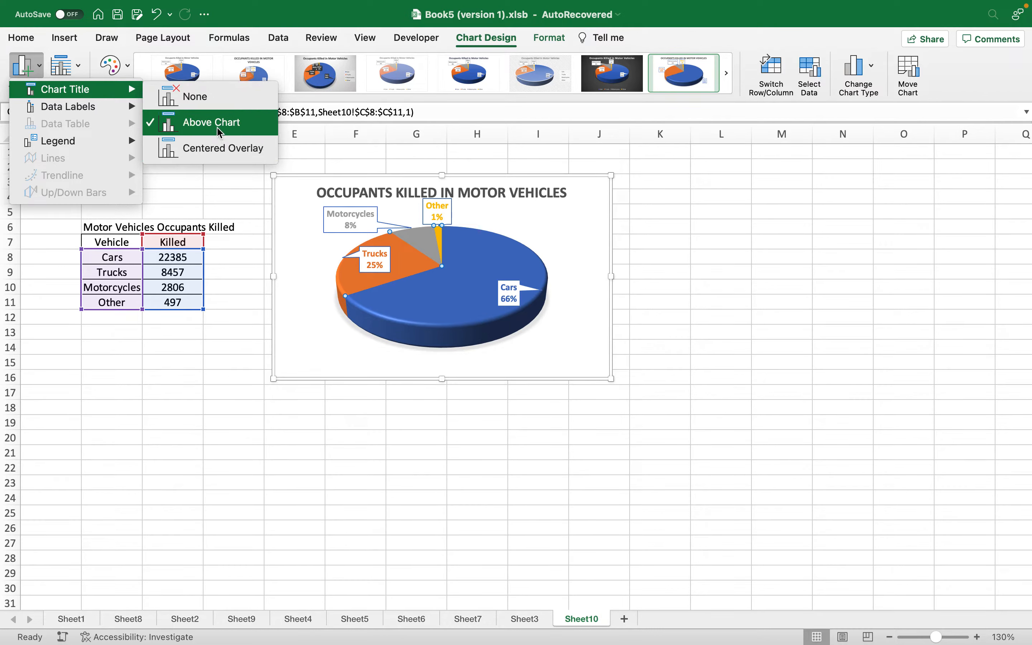
pyautogui.click(216, 148)
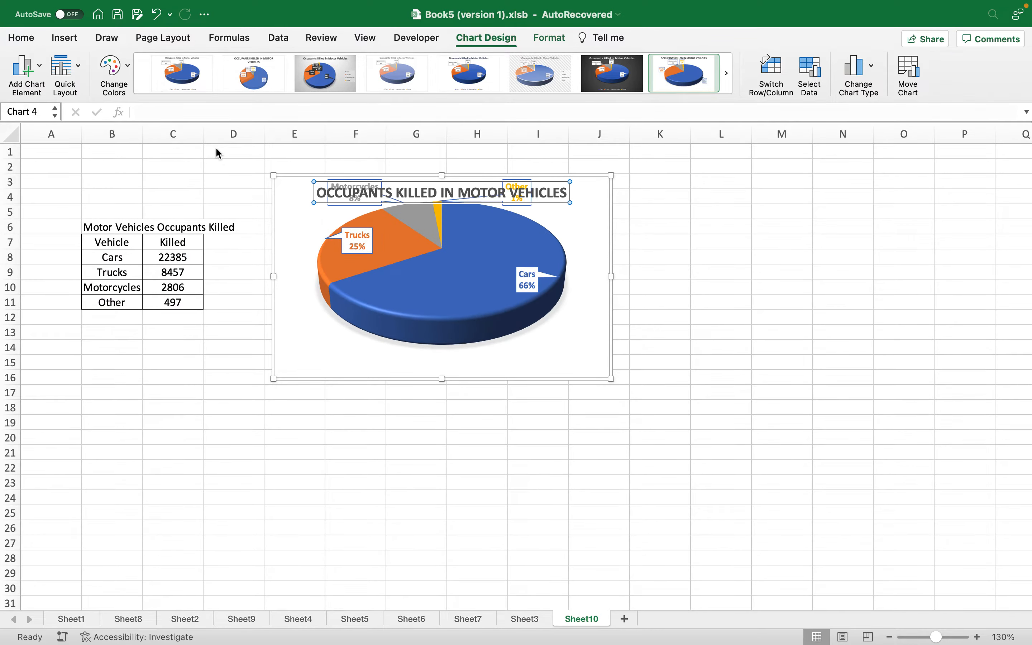
pyautogui.press('super+z')
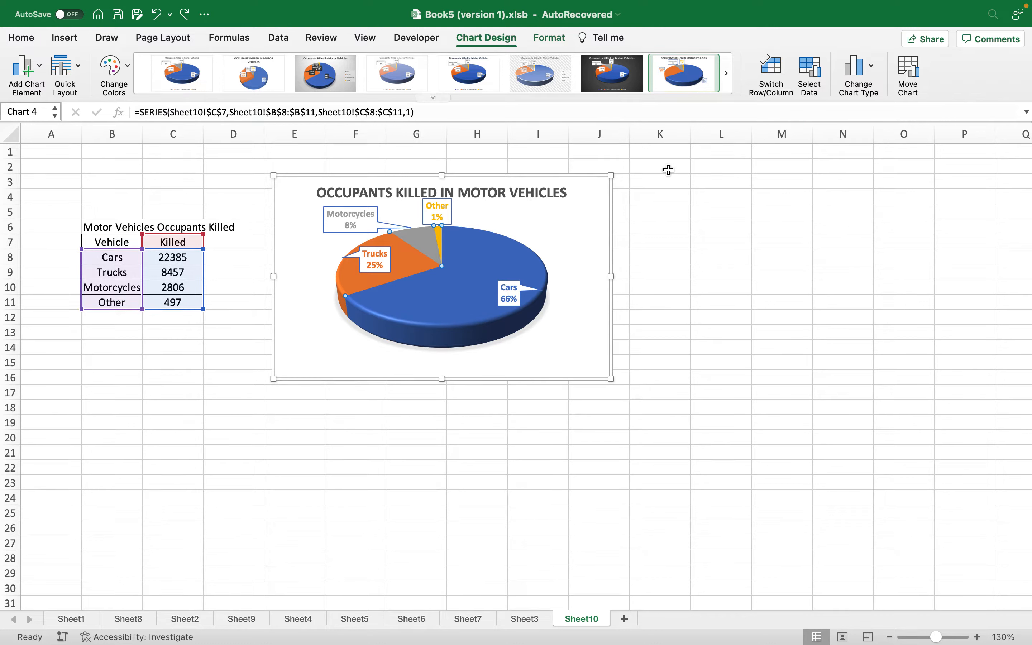
# Step: Change the 3-D pie chart of occupants killed to the basic 2-D Pie type
pyautogui.click(545, 216)
pyautogui.click(484, 33)
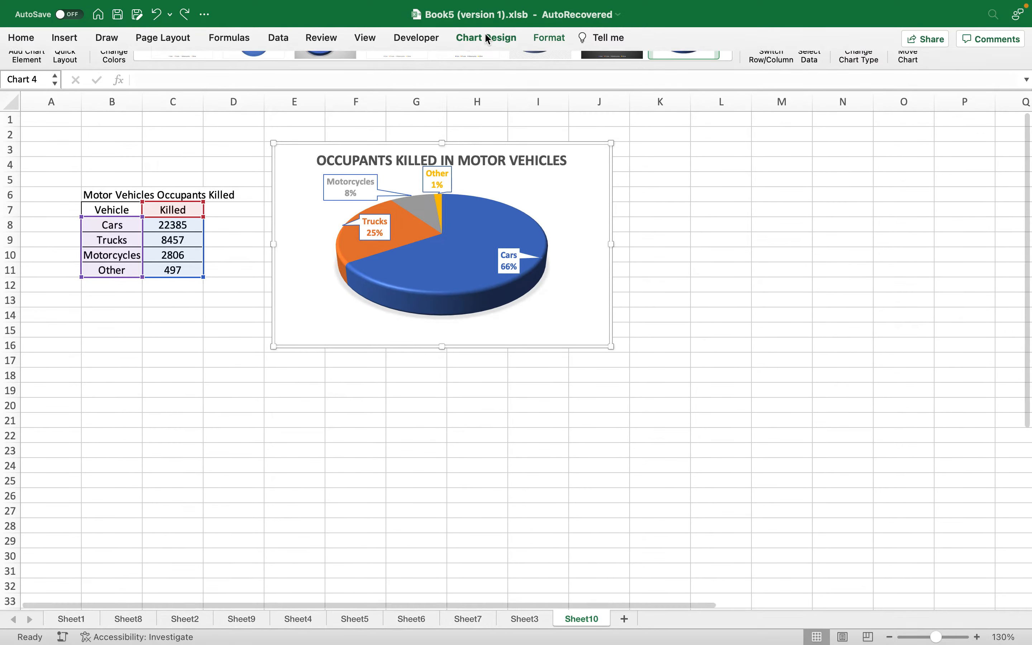
pyautogui.click(486, 37)
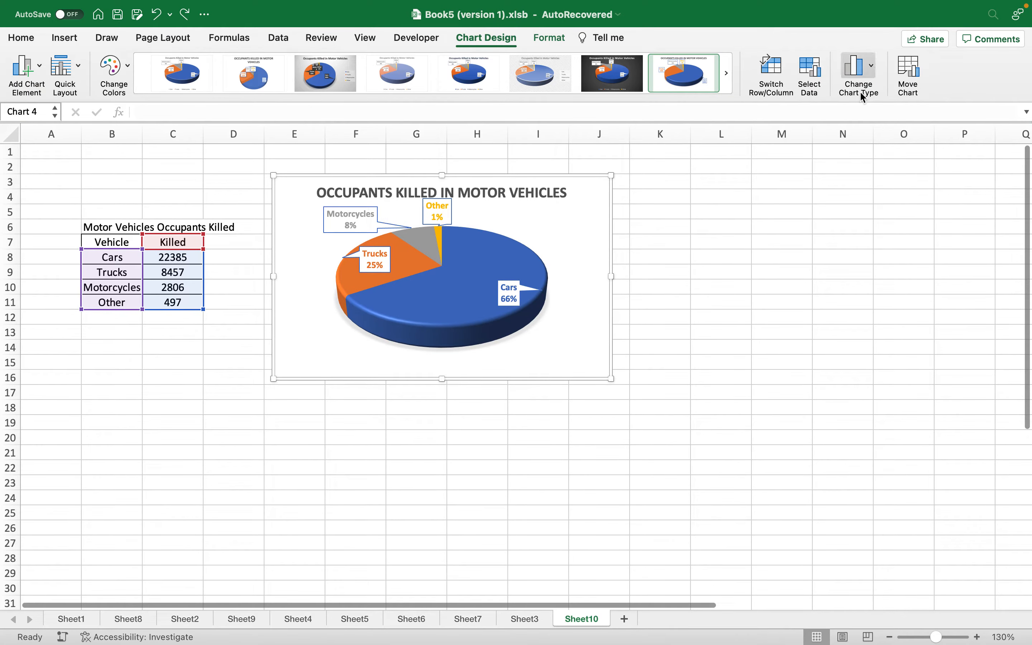
pyautogui.click(865, 70)
pyautogui.moveTo(878, 124)
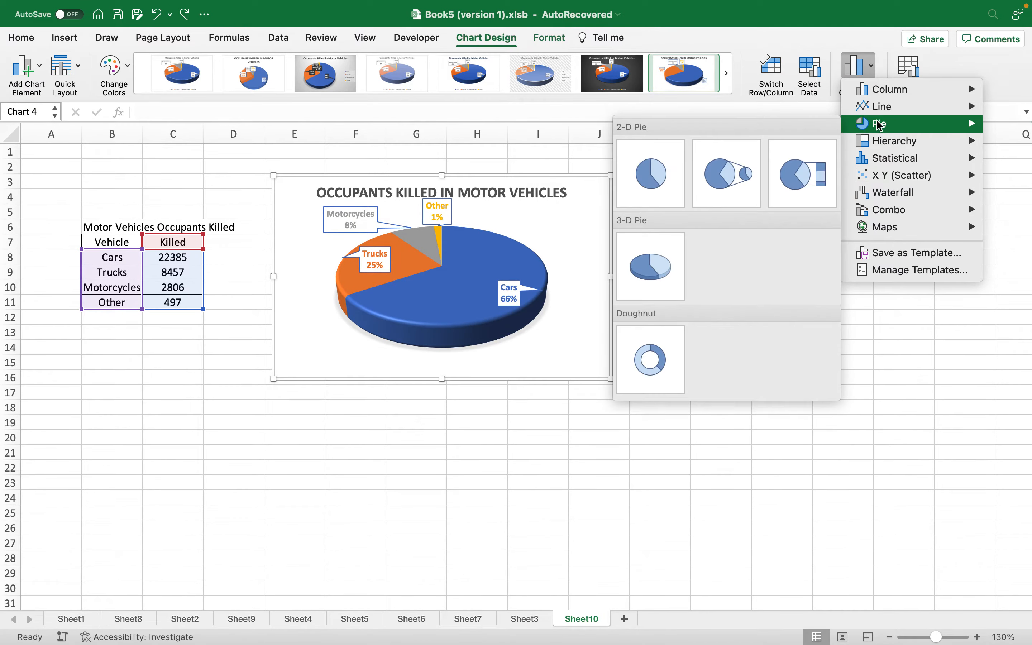
pyautogui.click(651, 173)
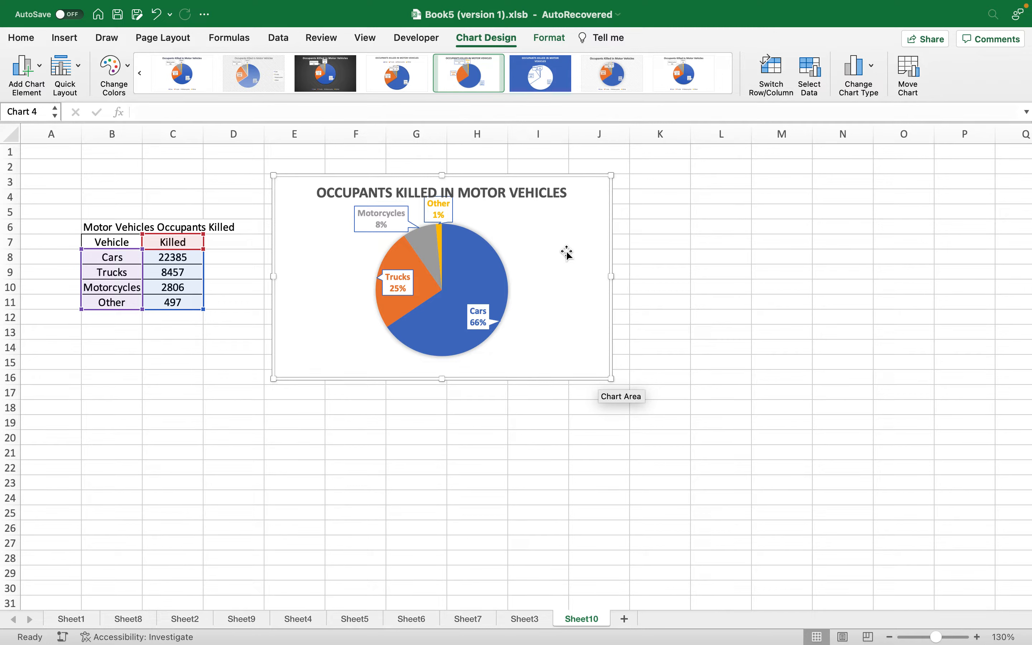
# Step: Try the solid blue chart style, then apply the last style with shaded slices, a title-case heading and a legend below the pie
pyautogui.click(37, 70)
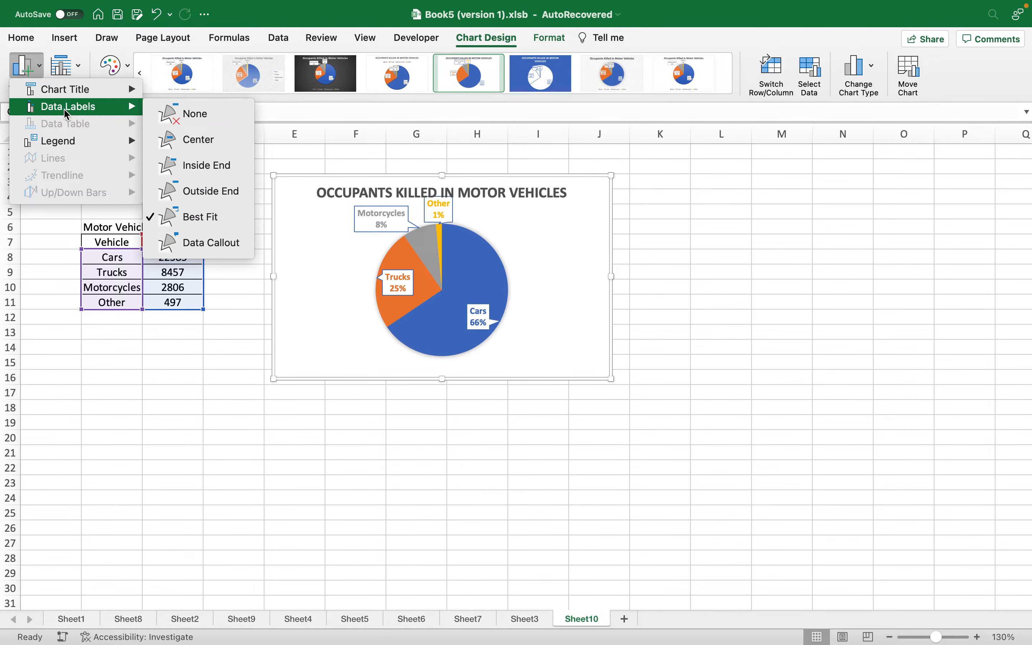
pyautogui.moveTo(60, 141)
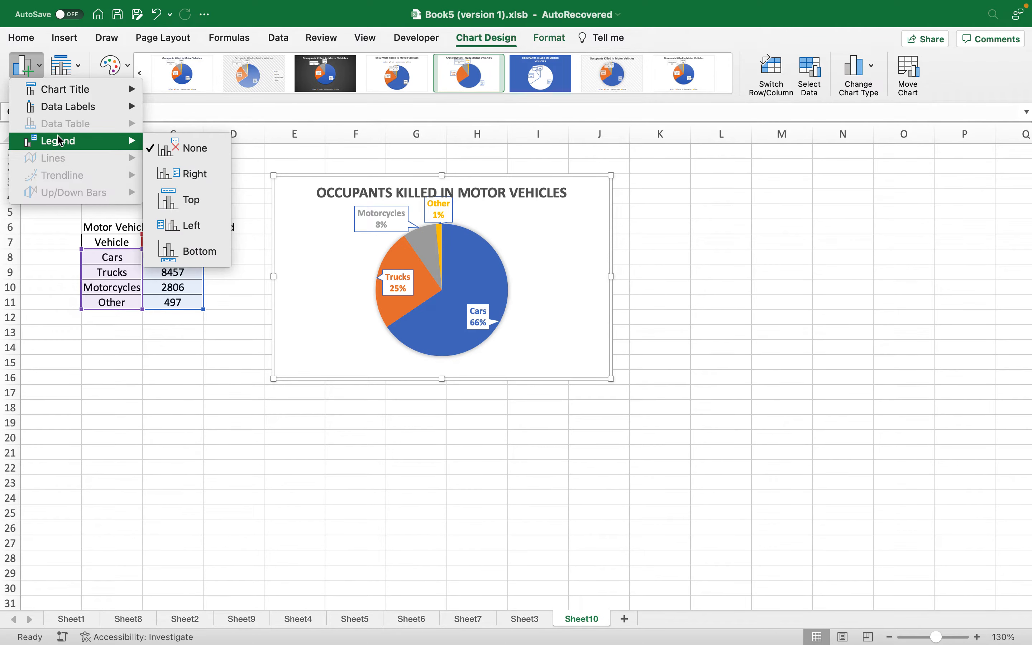
pyautogui.click(438, 79)
pyautogui.click(552, 80)
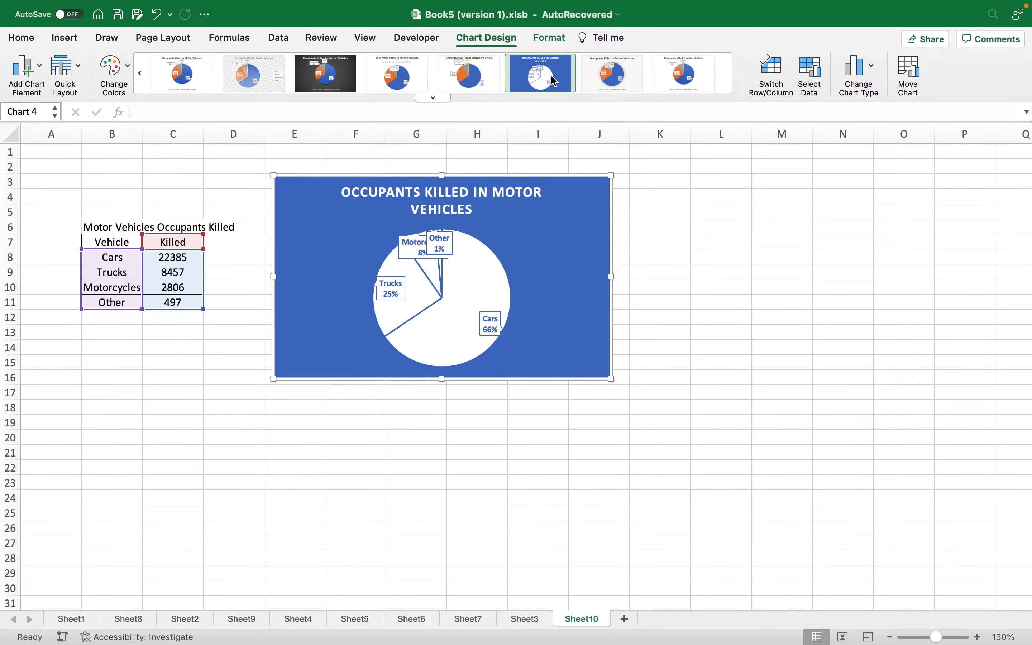
pyautogui.click(616, 77)
pyautogui.click(686, 77)
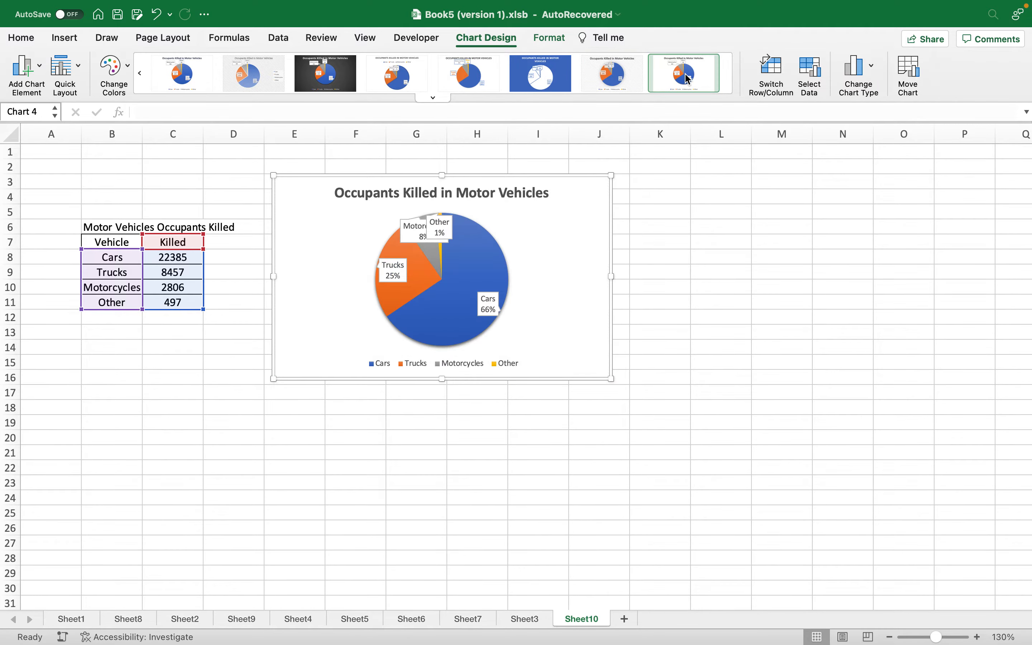
# Step: Change the chart to the Pie of Pie type and inspect the combined Other slice and the secondary pie
pyautogui.click(868, 70)
pyautogui.moveTo(874, 123)
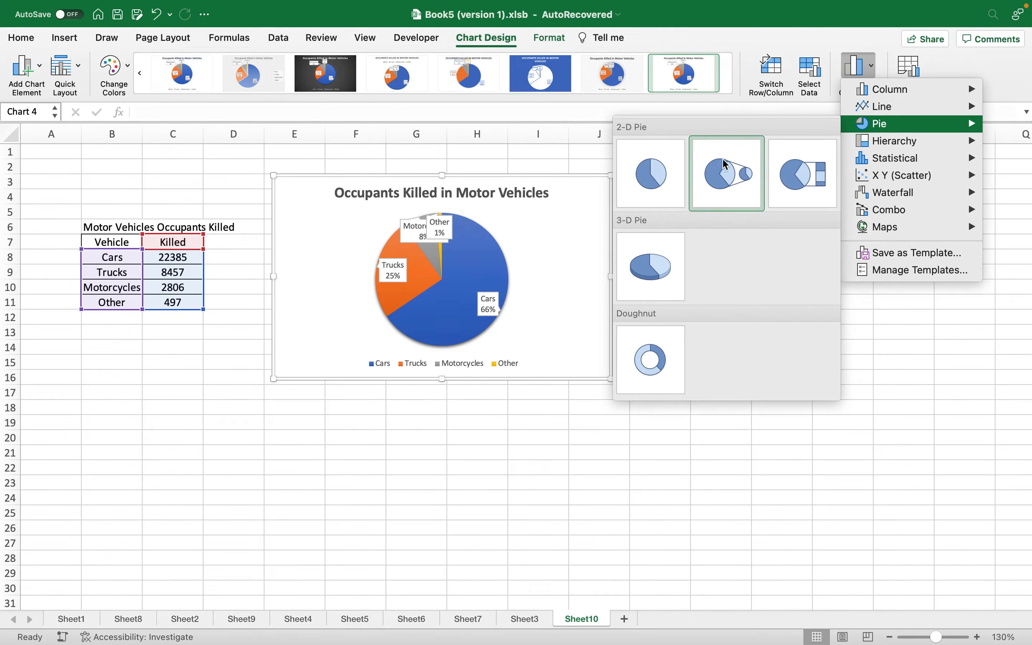
pyautogui.click(729, 179)
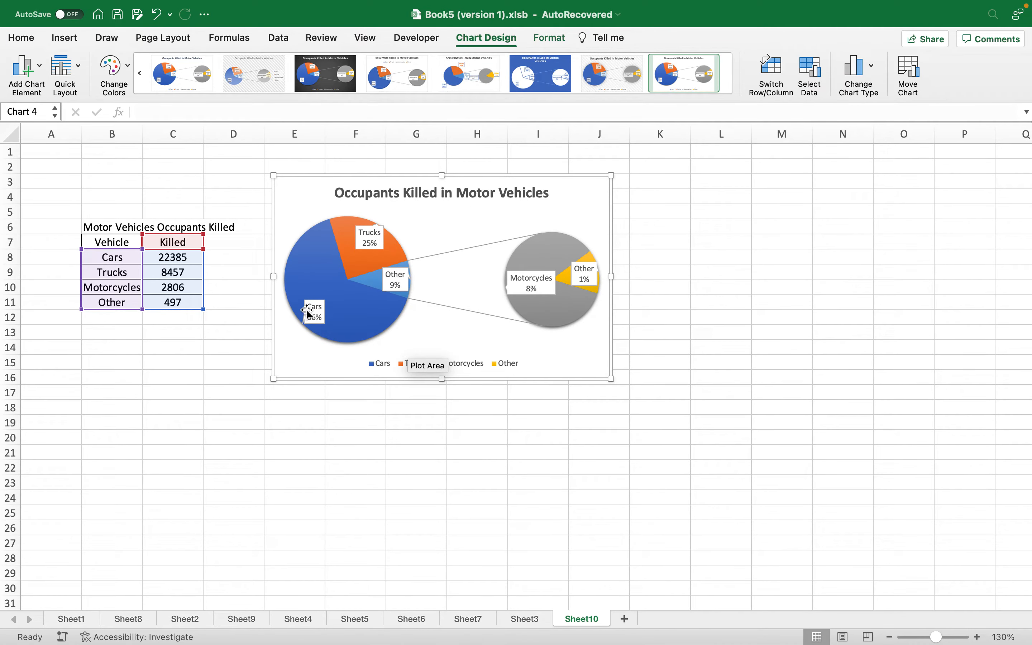
pyautogui.moveTo(298, 270)
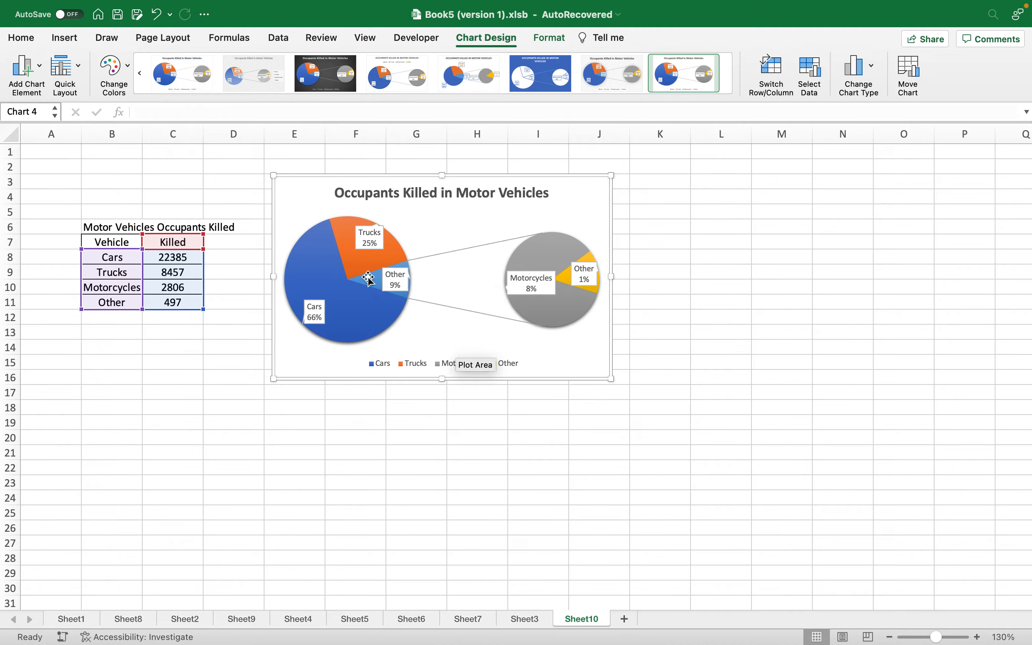
pyautogui.moveTo(372, 280)
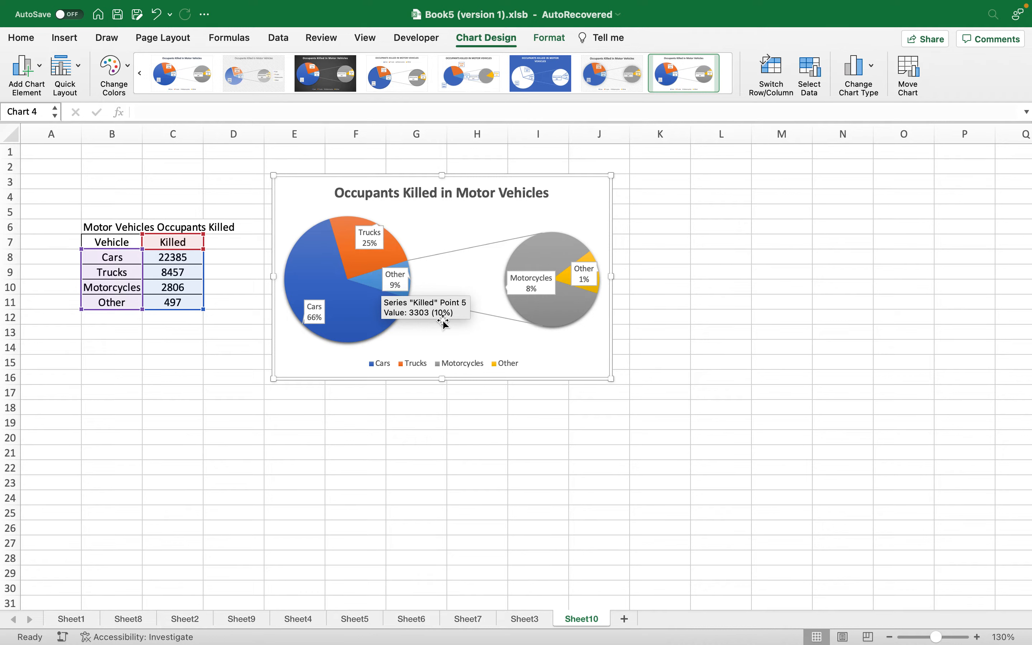
pyautogui.moveTo(549, 251)
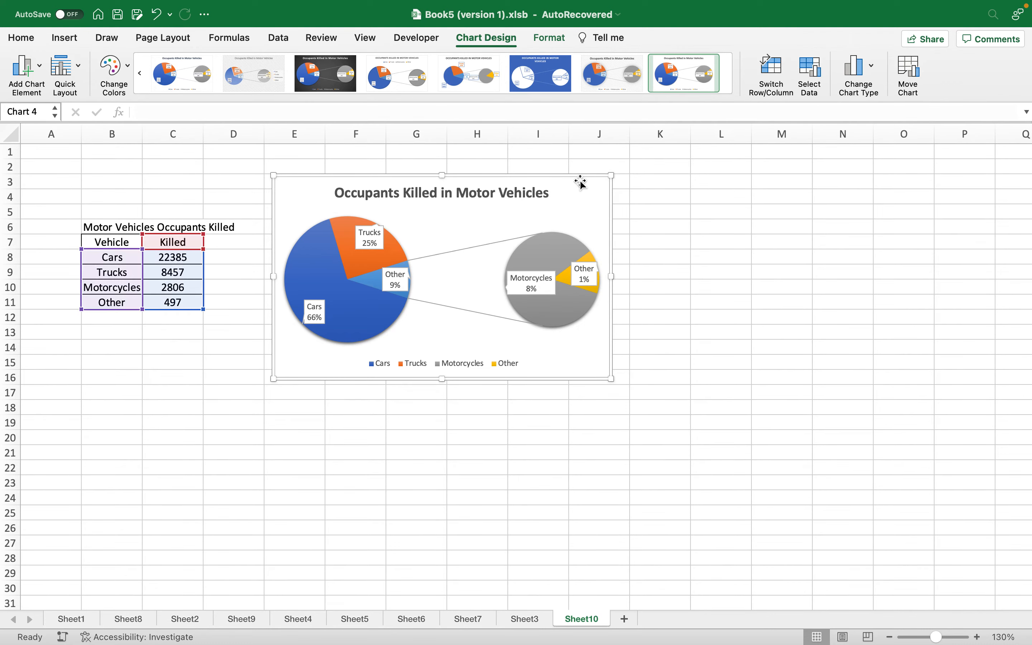
# Step: Change the chart to the Bar of Pie type and show the chart's formatting options
pyautogui.click(865, 74)
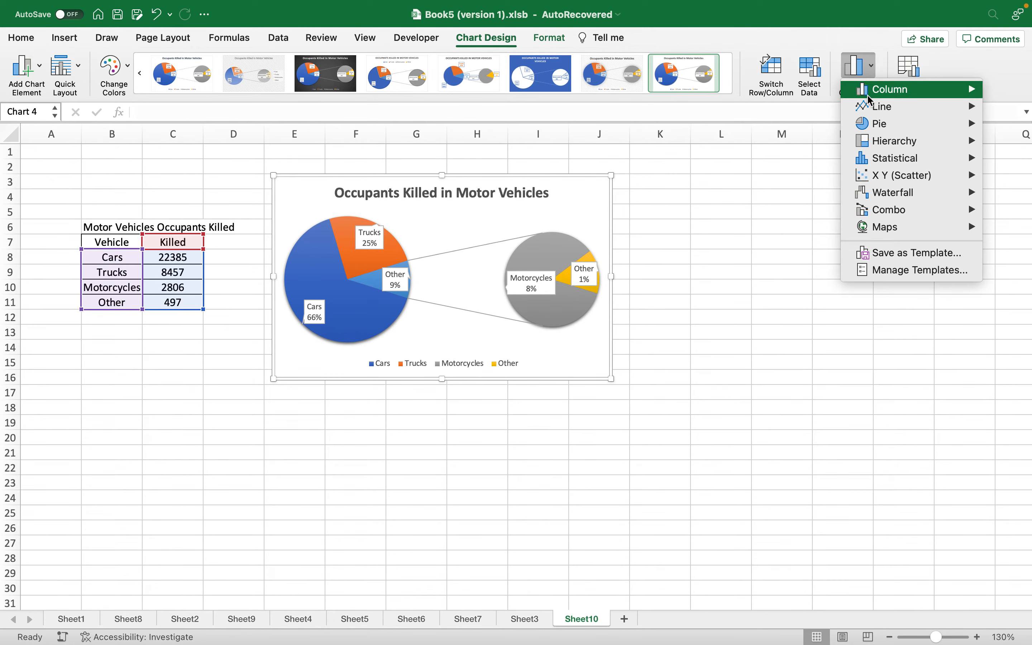
pyautogui.moveTo(872, 124)
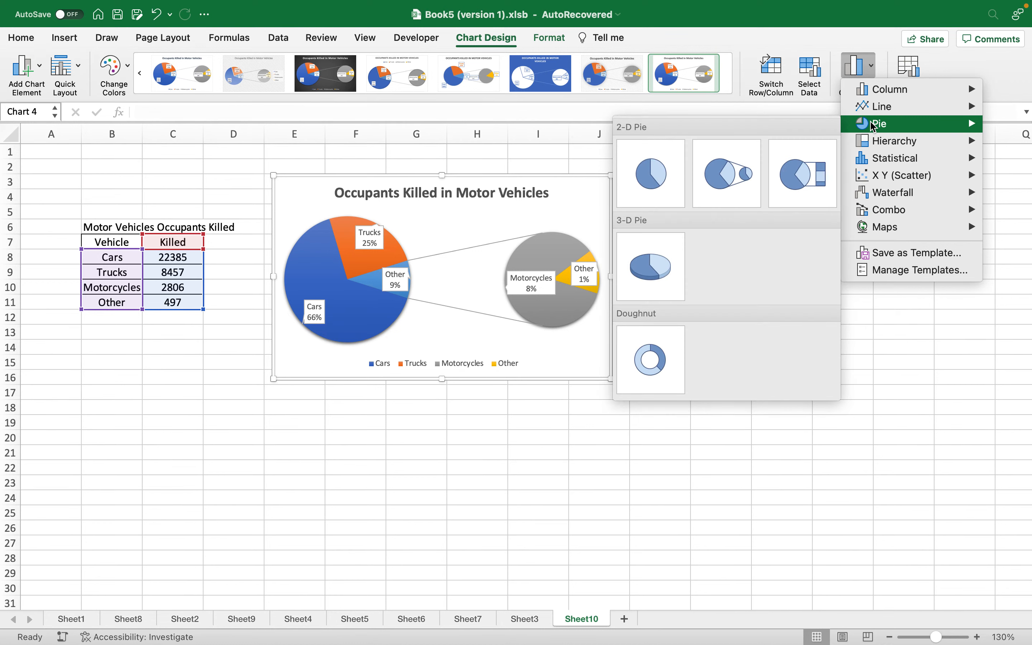
pyautogui.click(810, 172)
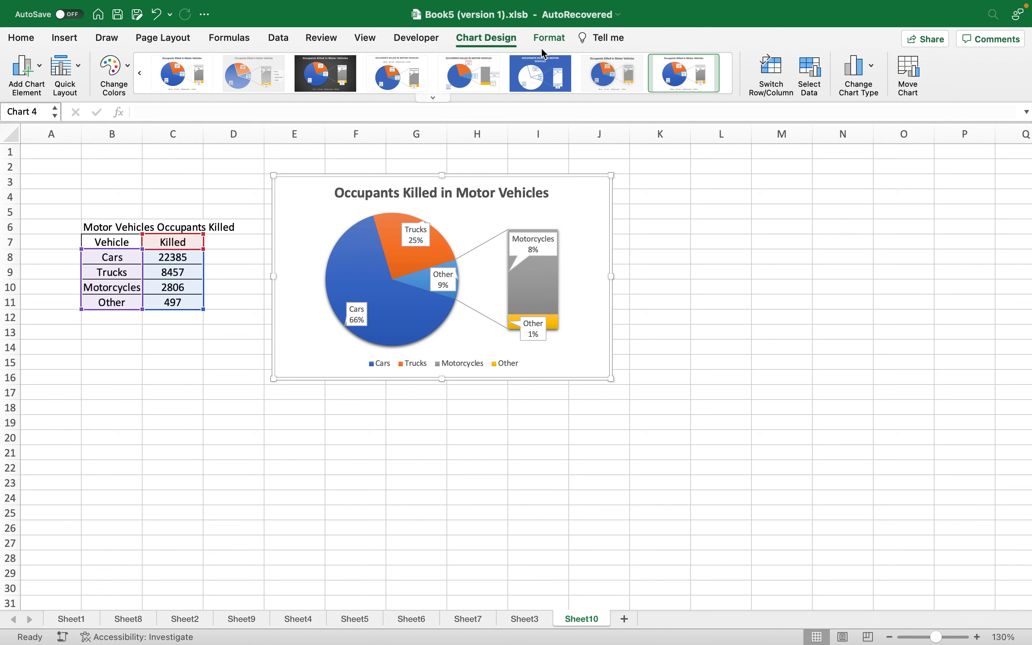
pyautogui.click(544, 38)
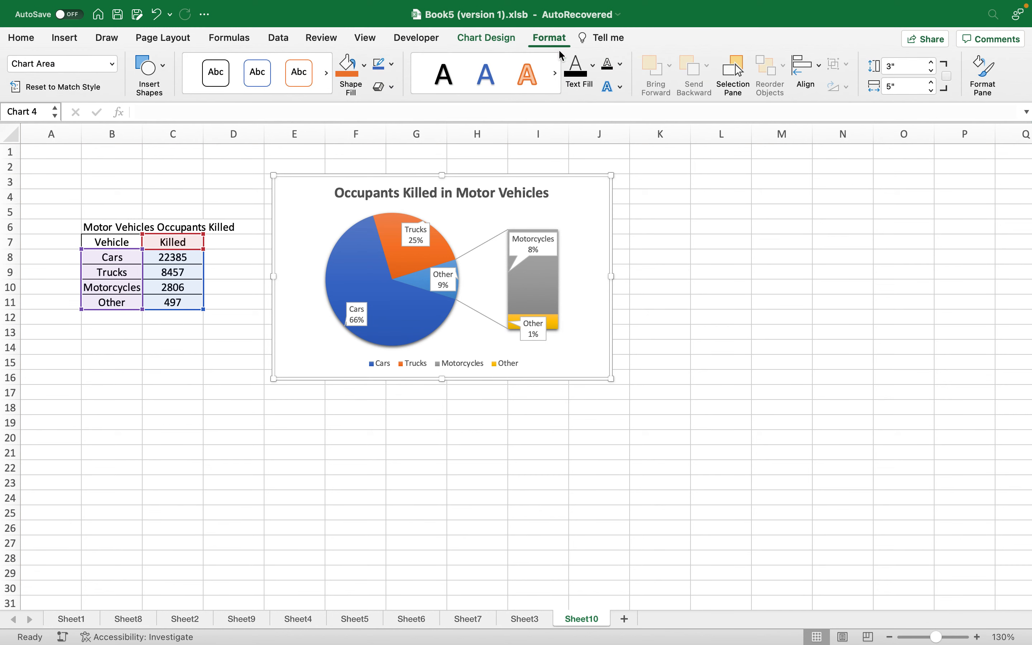